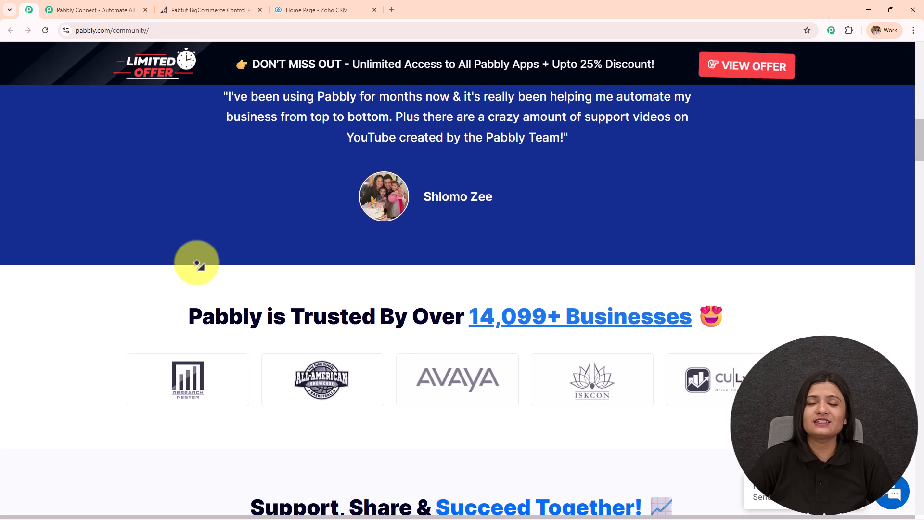
- Scroll through the Pabbly community page sections, then switch to the 'Pabbly Connect - Automate All' page
scroll(198, 265, down, 6)
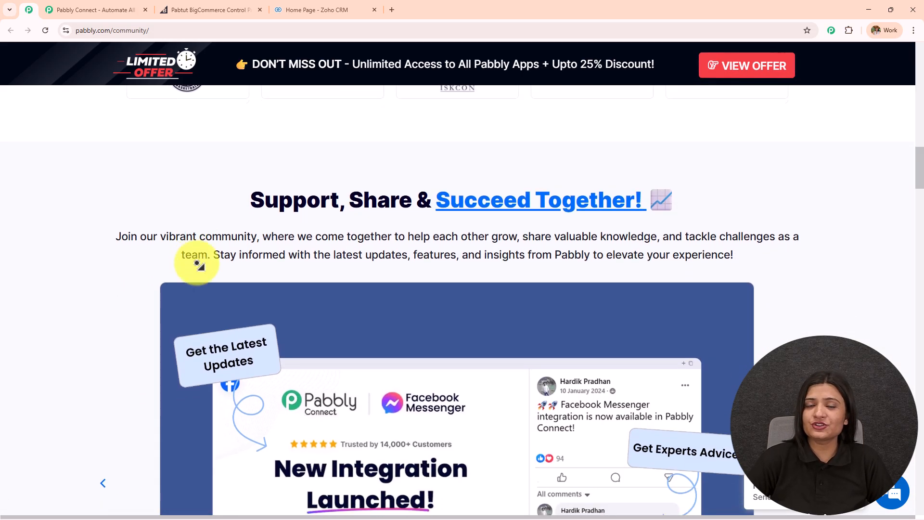
scroll(199, 264, down, 6)
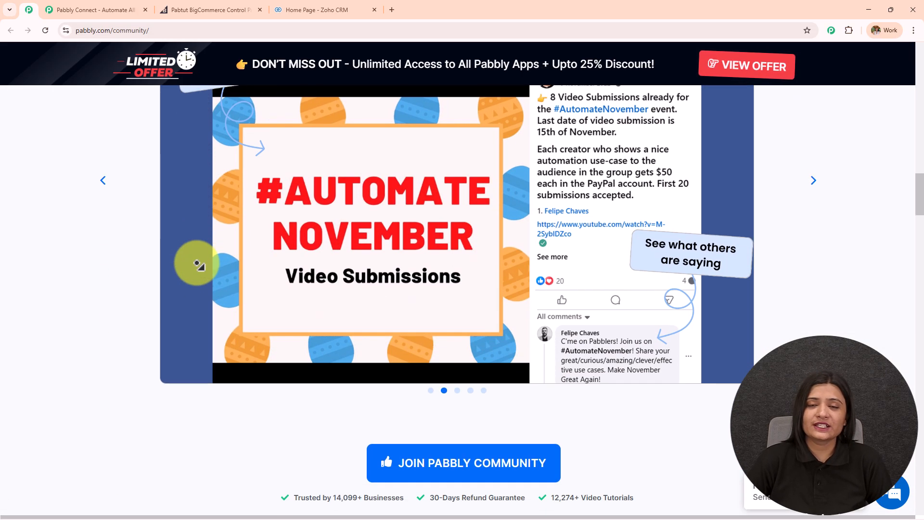
scroll(197, 264, down, 6)
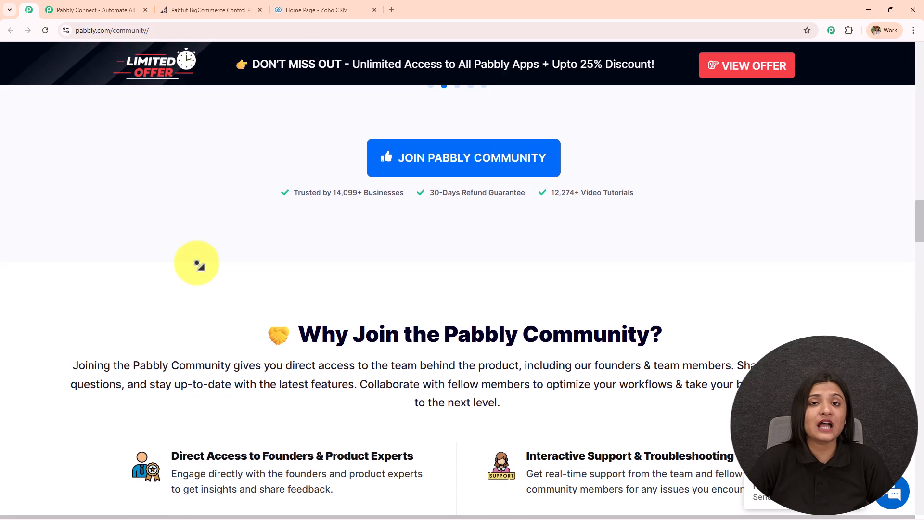
scroll(197, 263, down, 6)
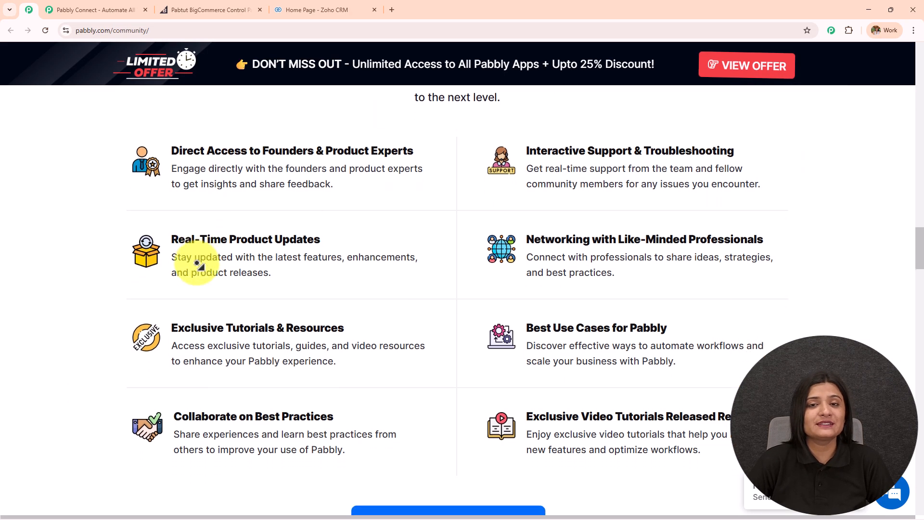
scroll(197, 264, down, 6)
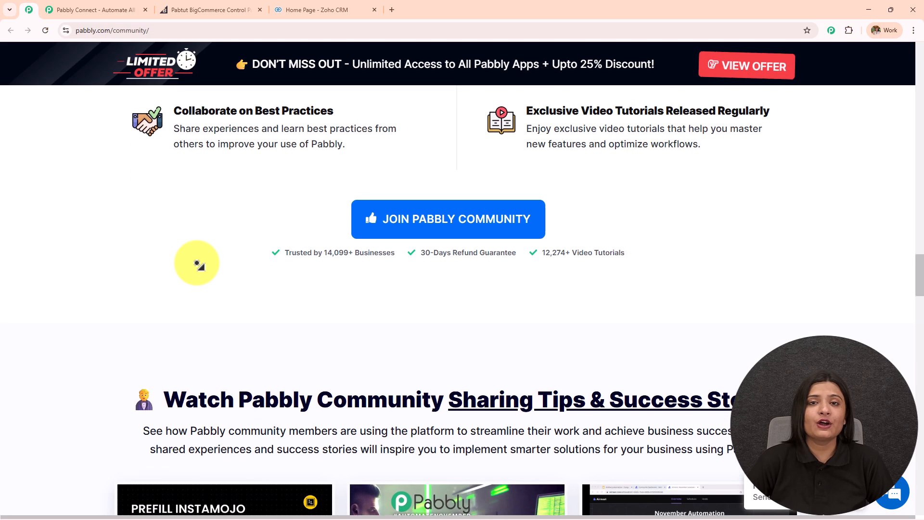
scroll(198, 264, down, 6)
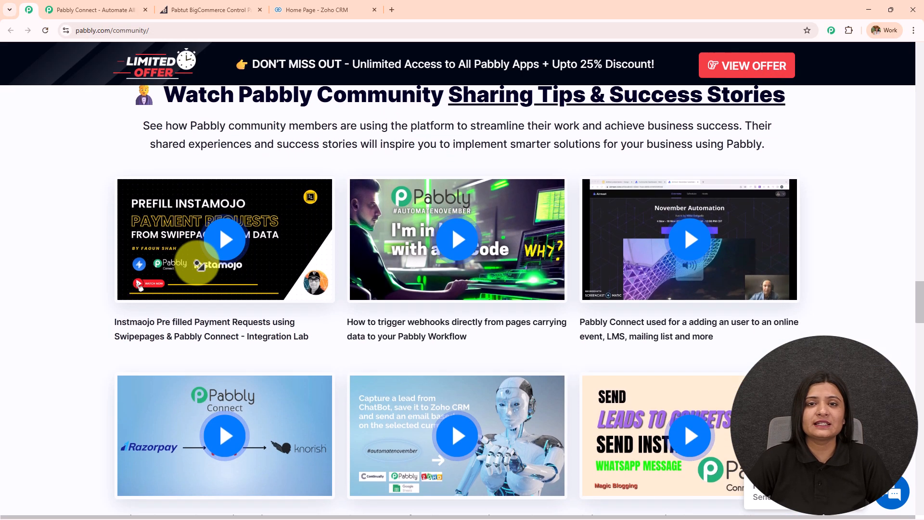
scroll(198, 264, down, 3)
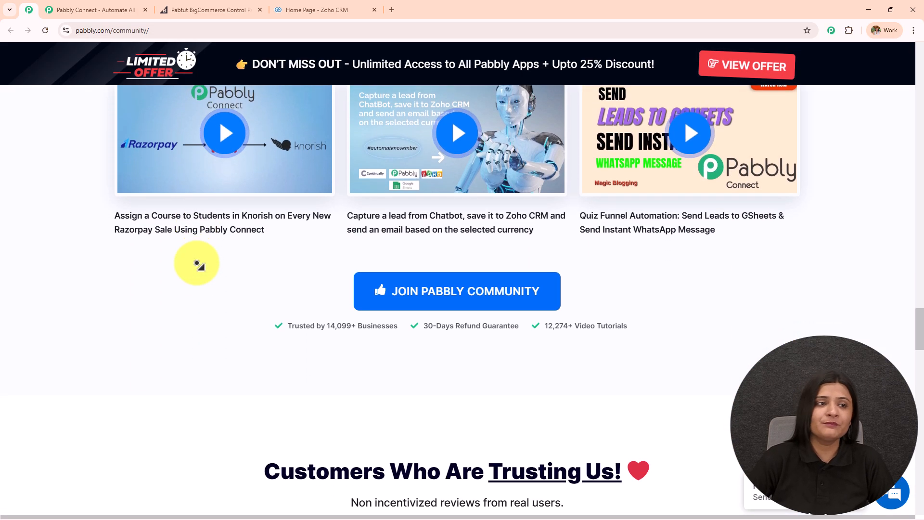
scroll(197, 264, up, 10)
click(105, 11)
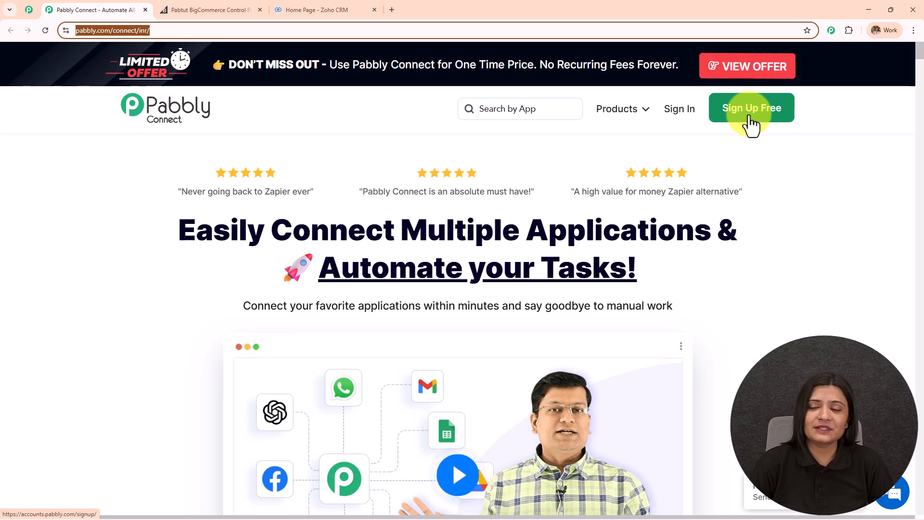
- Sign in and launch Pabbly Connect from All Pabbly Apps to reach its Dashboard
click(676, 124)
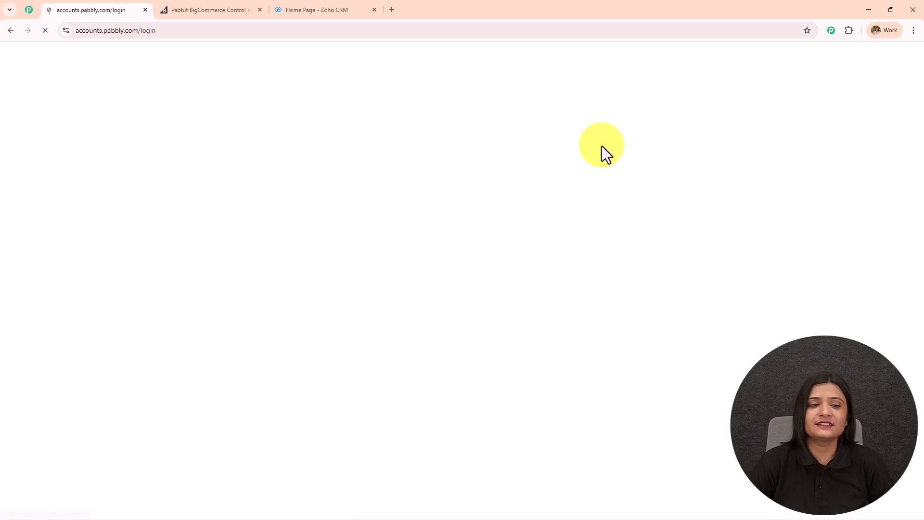
drag(75, 134, 376, 121)
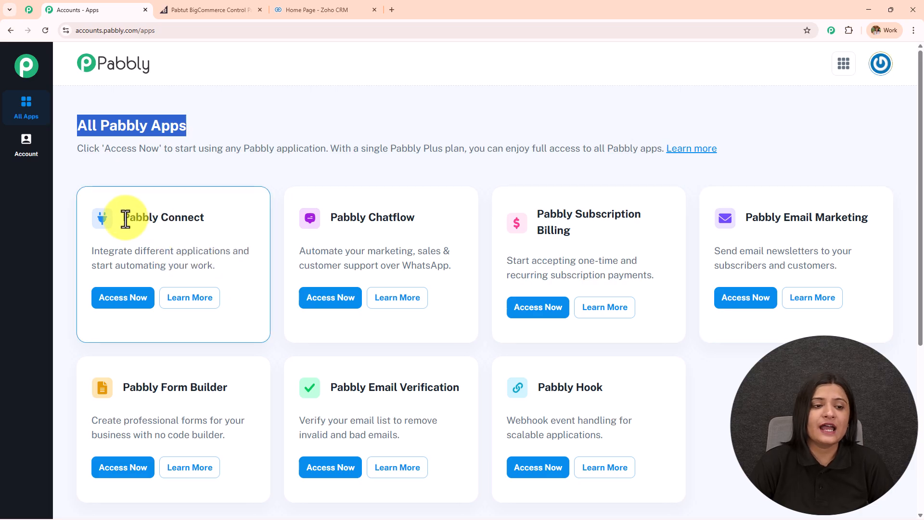
drag(123, 217, 244, 218)
click(123, 297)
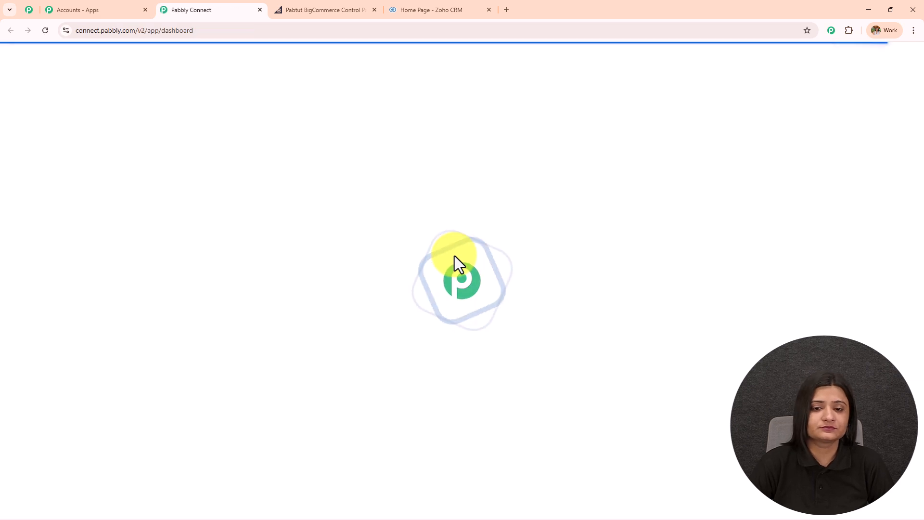
drag(73, 162, 374, 166)
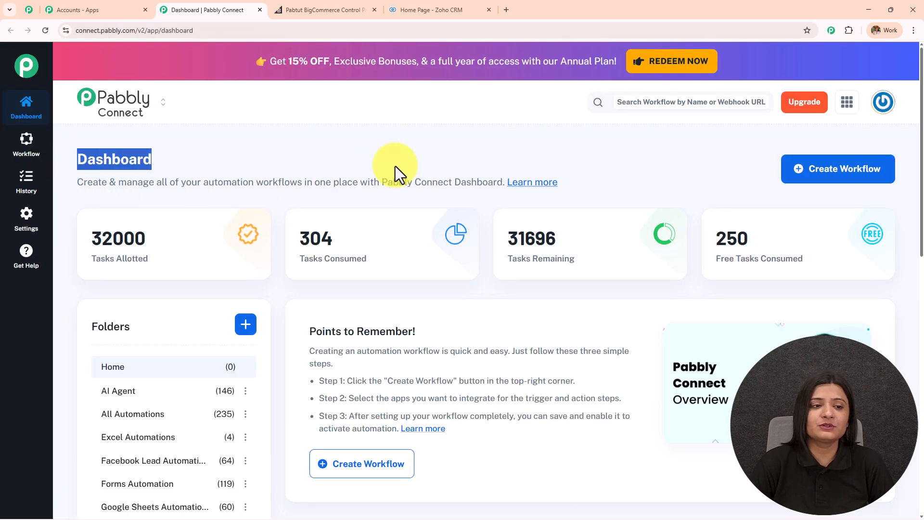
scroll(562, 291, down, 4)
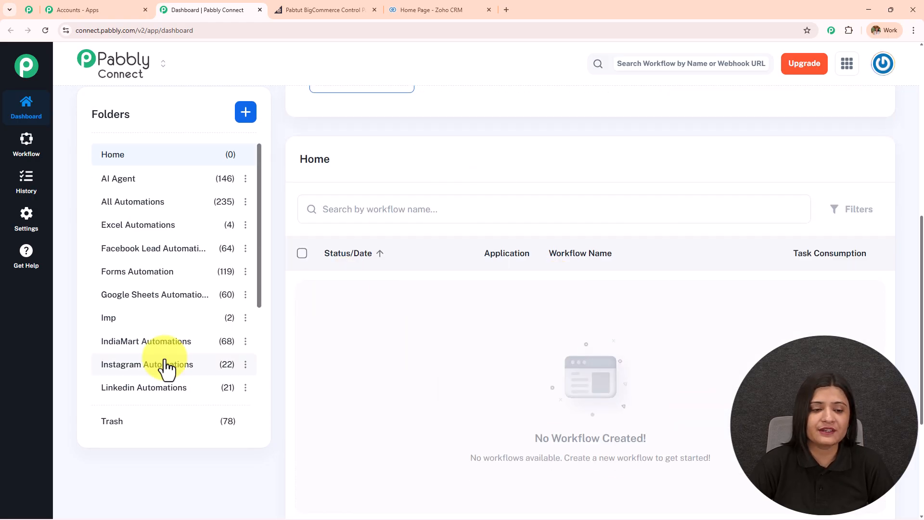
scroll(161, 394, up, 5)
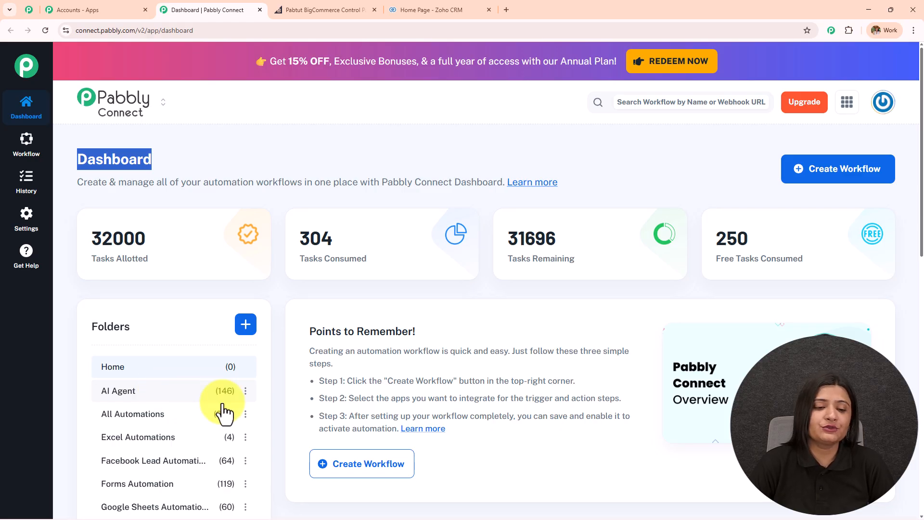
- Cancel the Create Folder form, then start a new workflow
click(245, 324)
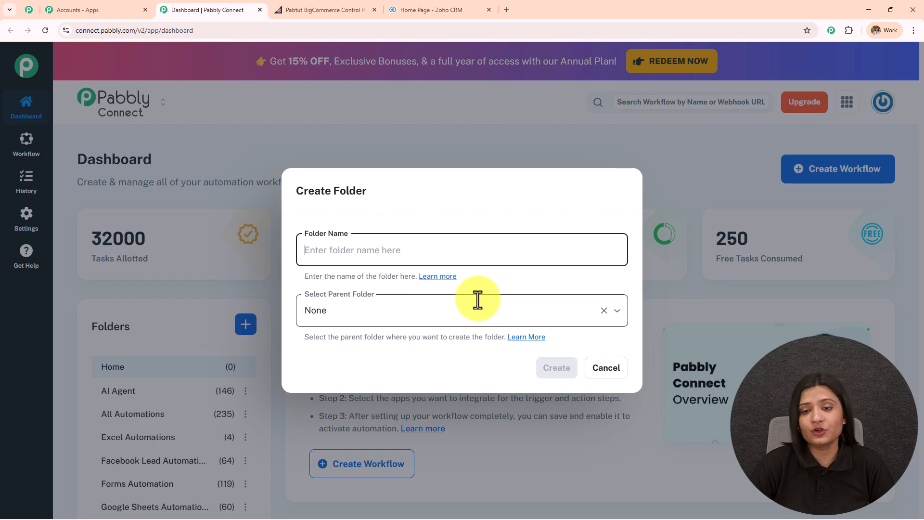
click(608, 371)
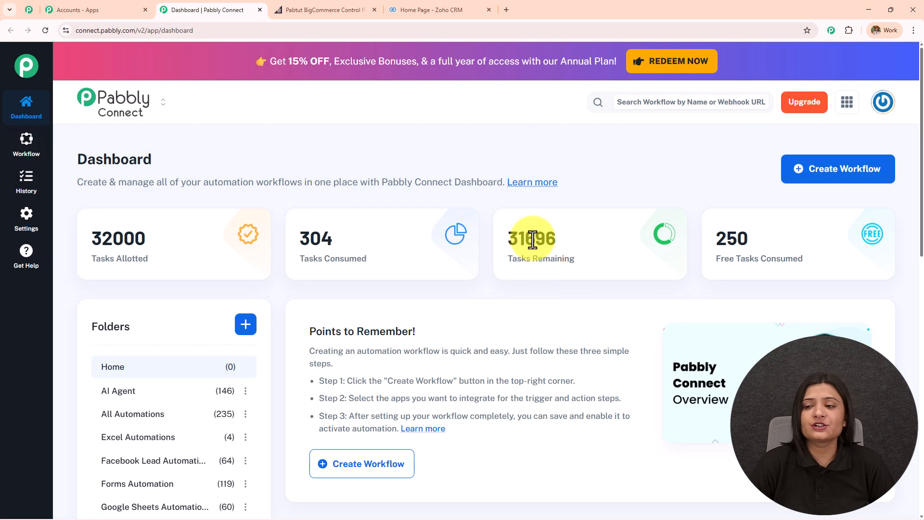
click(821, 180)
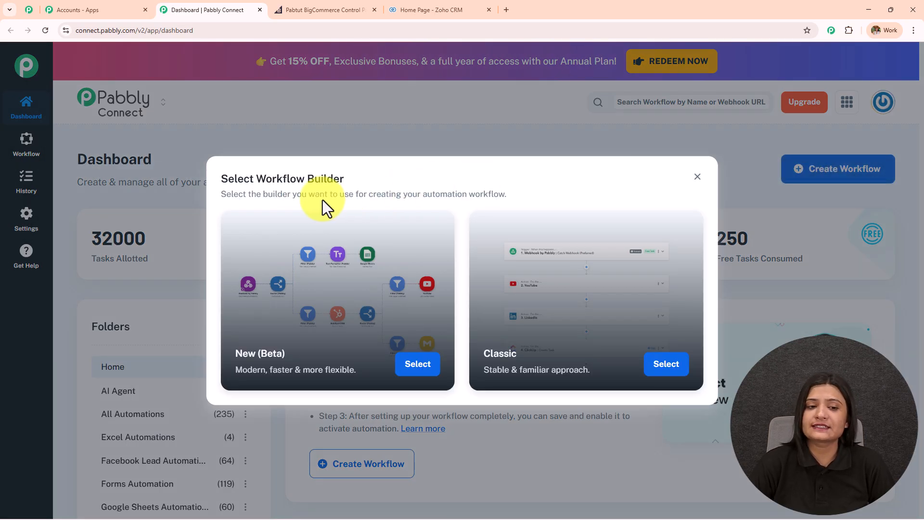
- Choose the New (Beta) builder and name the workflow 'BigCommerce to Zoho CRM — Automate Your Entire Sales Pipeline'
drag(255, 179, 344, 179)
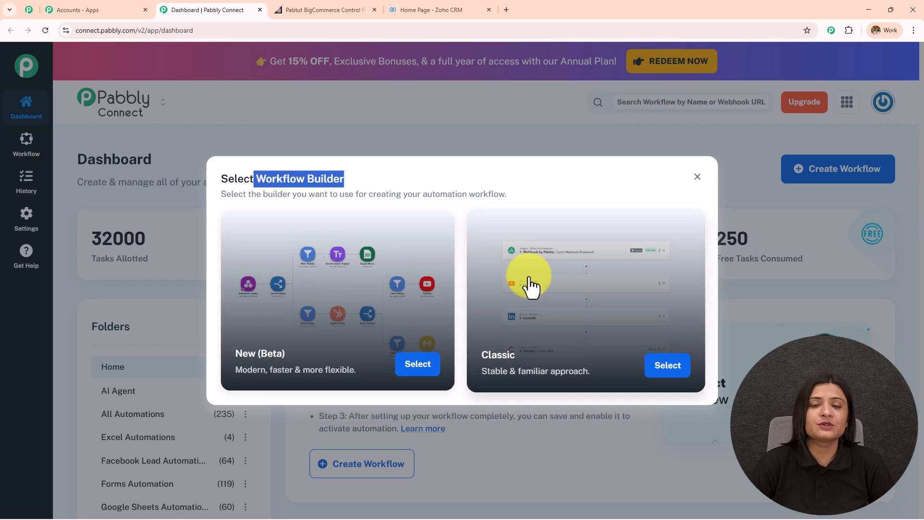
click(412, 366)
key(ctrl+a)
text(BigCommerce to Zoho CRM — Automate Your Entire Sales Pipeline)
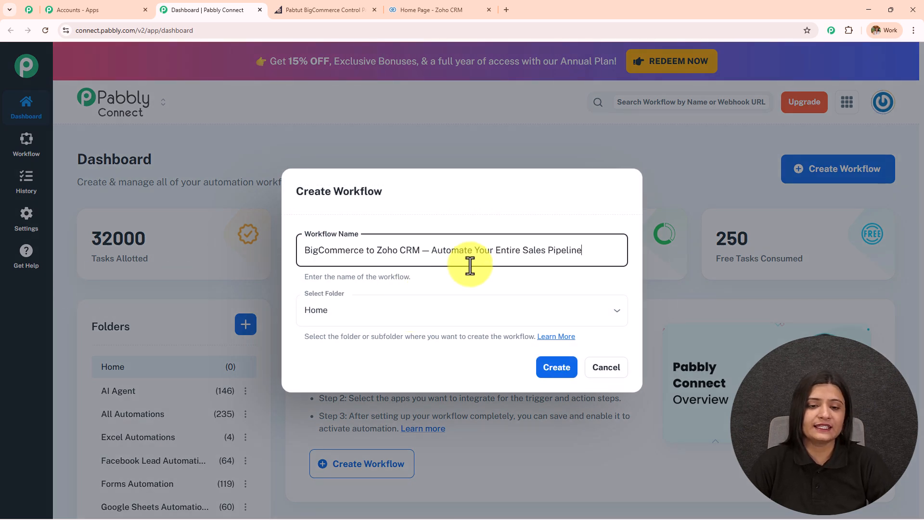
drag(578, 248, 204, 267)
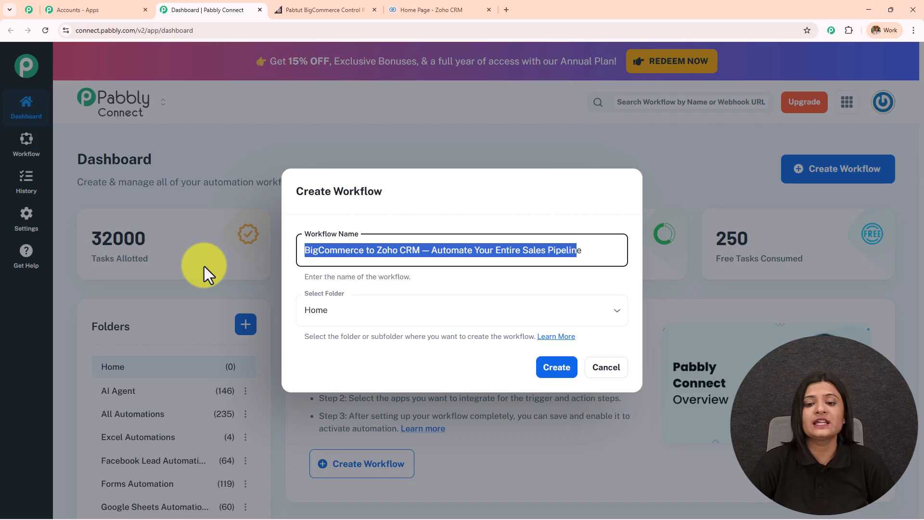
- File the workflow under All Automations and create it
click(354, 324)
scroll(387, 212, down, 5)
scroll(385, 229, down, 1)
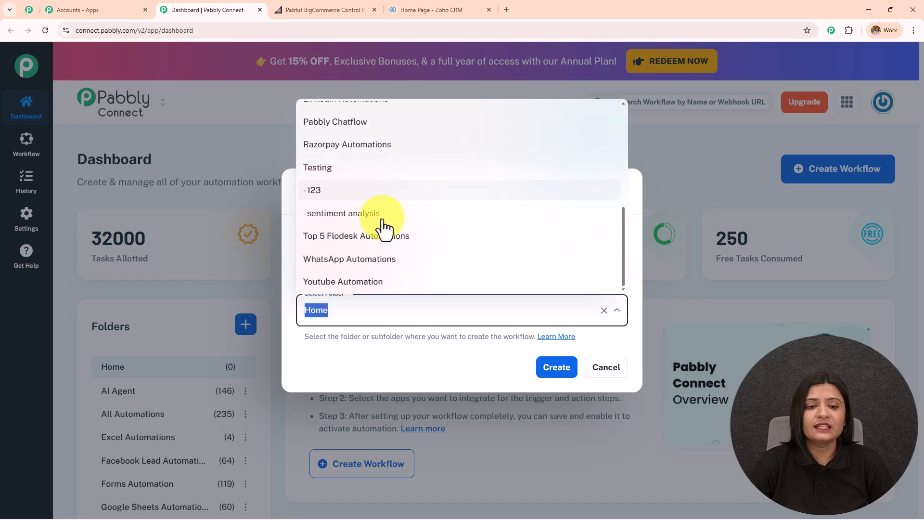
scroll(383, 252, up, 10)
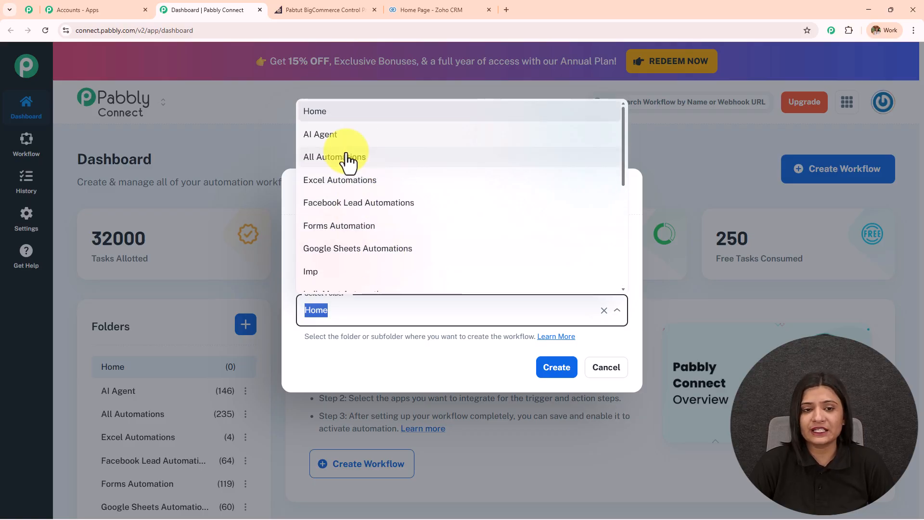
click(347, 159)
click(436, 313)
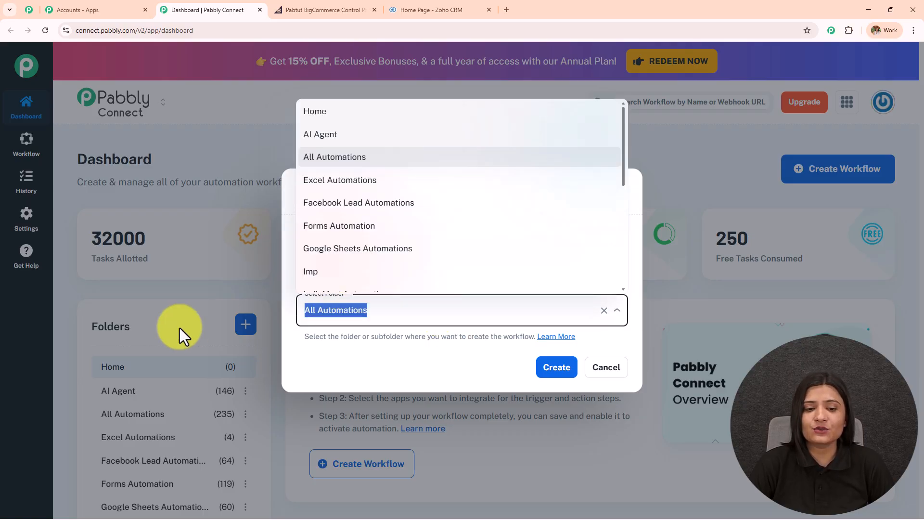
click(550, 371)
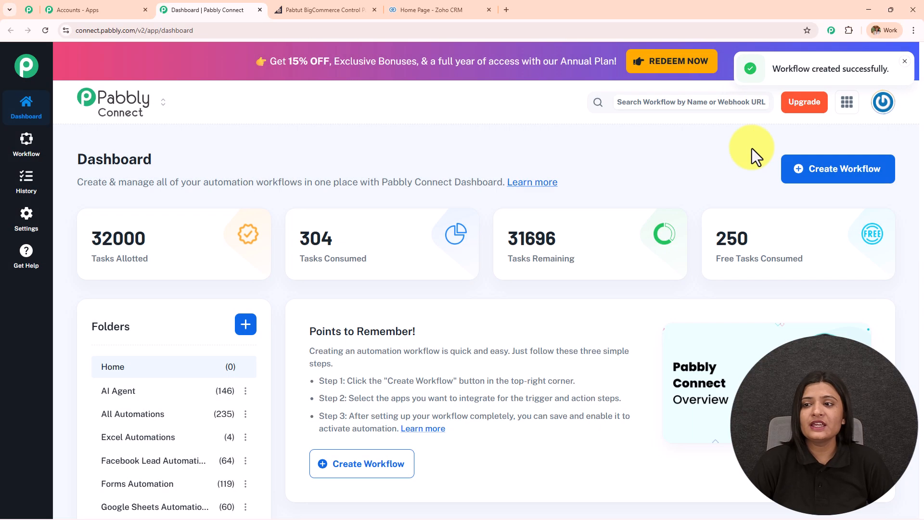
drag(764, 70, 882, 70)
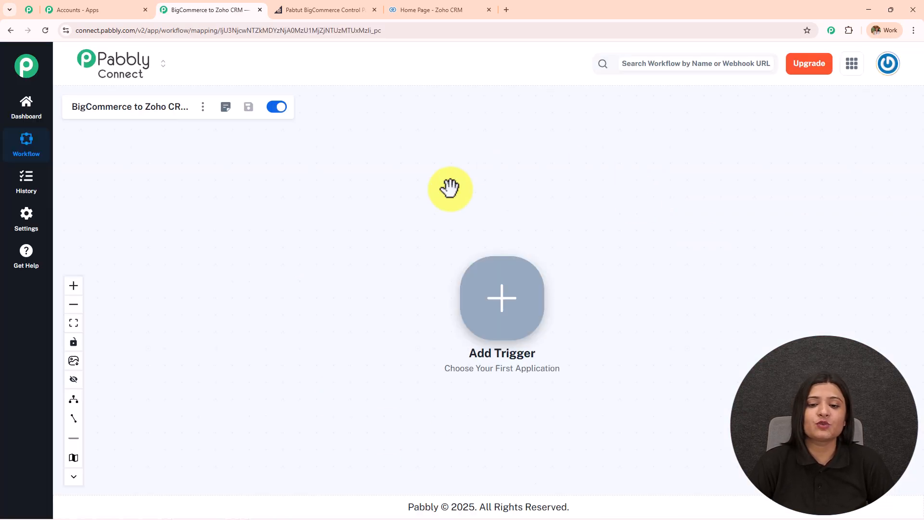
- Pan the empty workflow canvas, then switch to the BigCommerce control panel
scroll(378, 263, up, 3)
drag(355, 256, 114, 231)
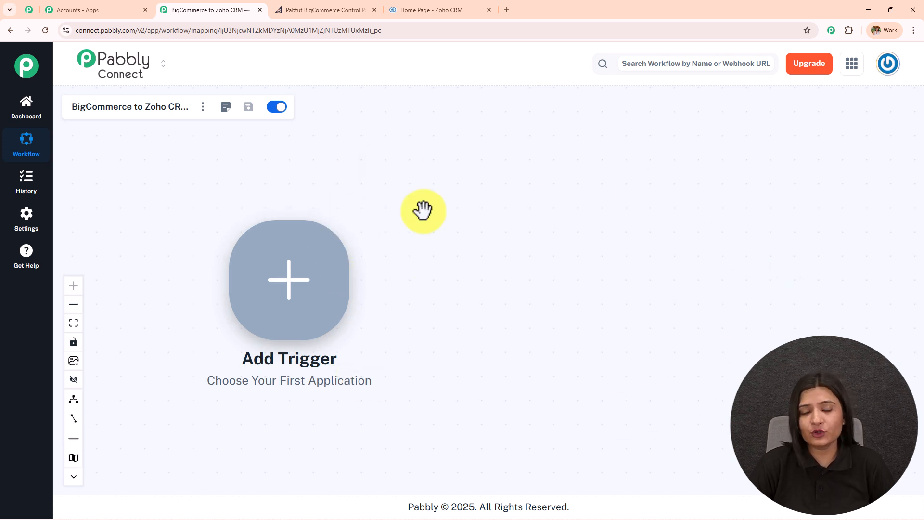
click(334, 9)
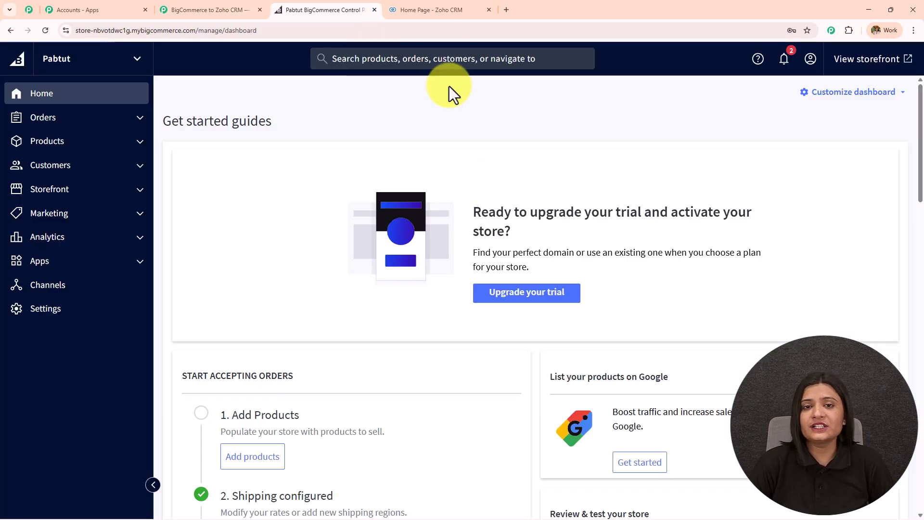
- Glance at the Zoho CRM home page, then return to the Pabbly Connect workflow
click(439, 9)
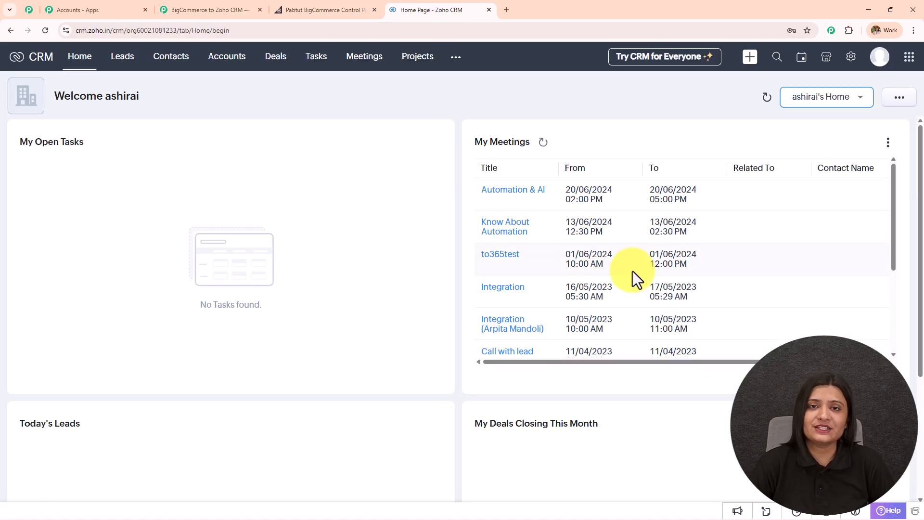
click(218, 10)
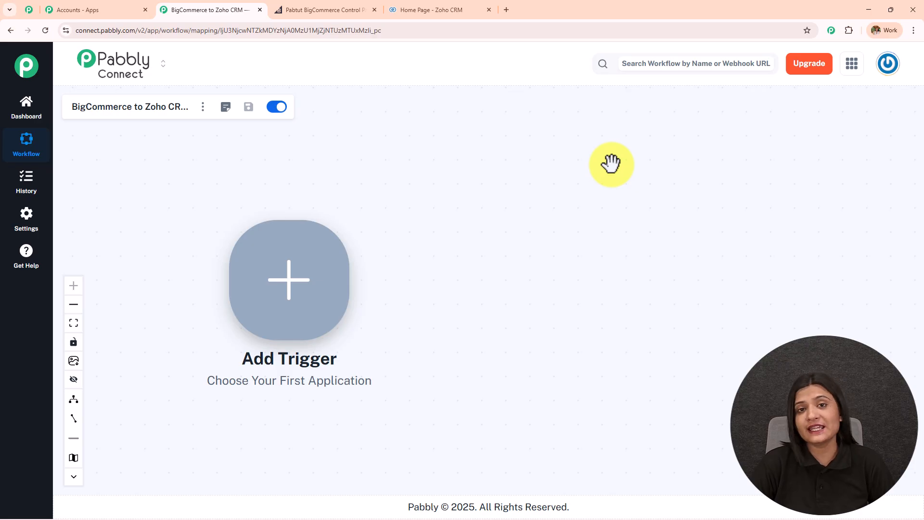
- Set BigCommerce's New Order Created event as the trigger, searching 'Bigc', and open its connection options
click(322, 308)
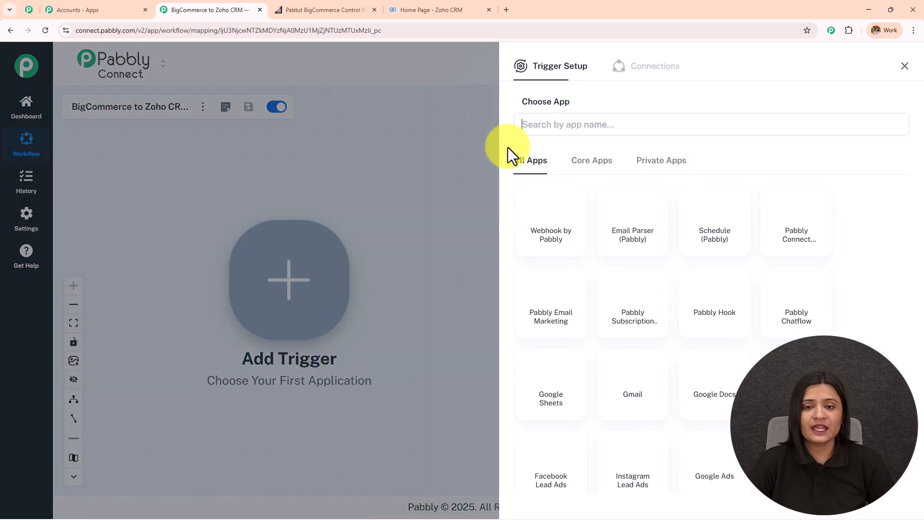
click(526, 127)
text(Big)
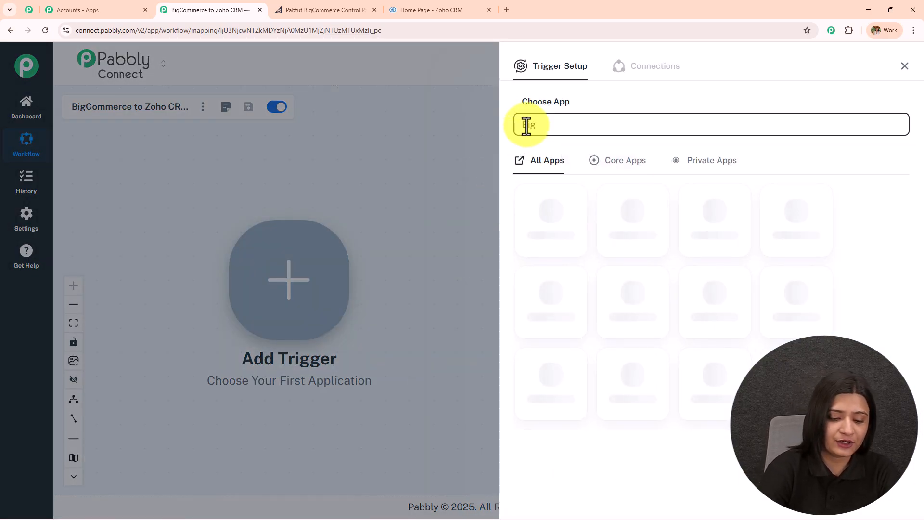
text(c)
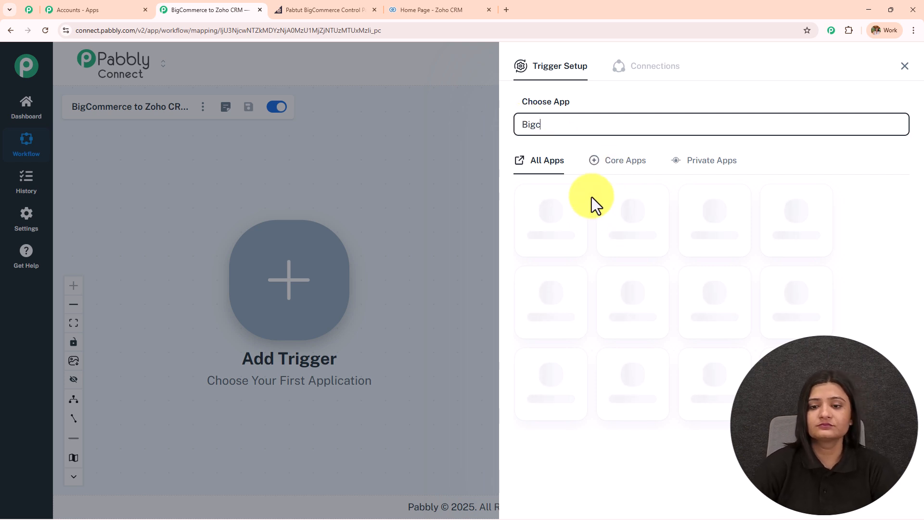
click(557, 222)
click(563, 182)
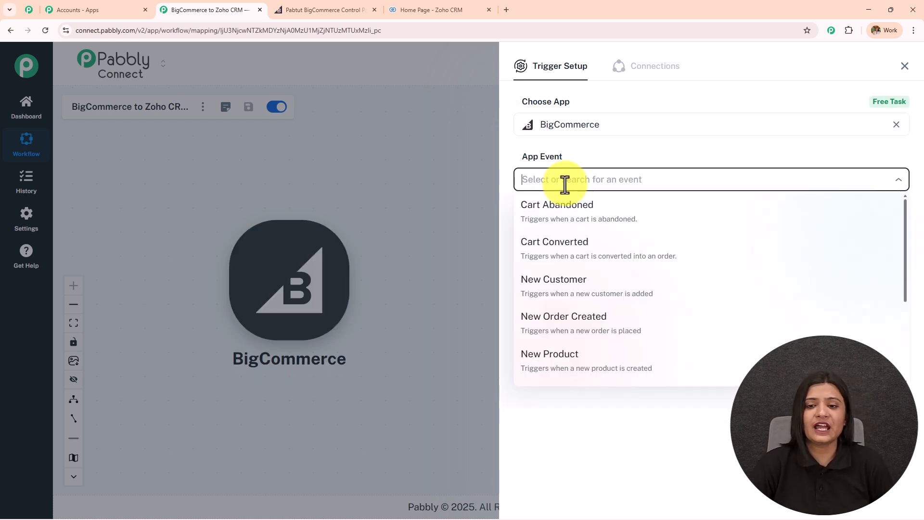
click(591, 321)
click(546, 217)
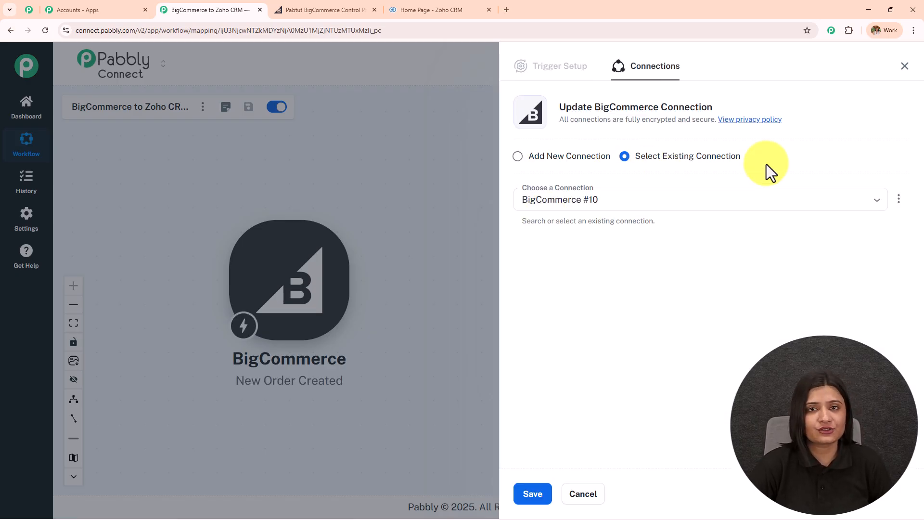
- Add a new BigCommerce #11 connection, review its Store Hash Key, Client Id and Access Token fields
click(543, 160)
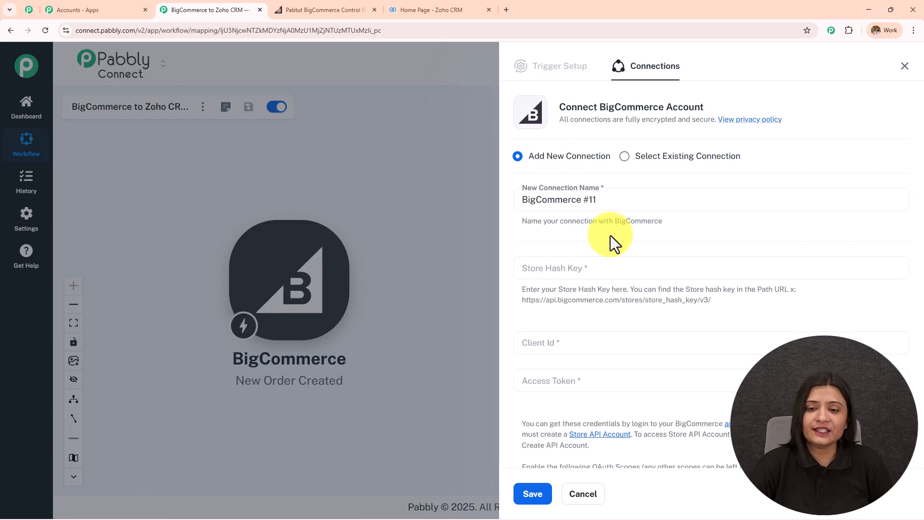
scroll(612, 236, down, 2)
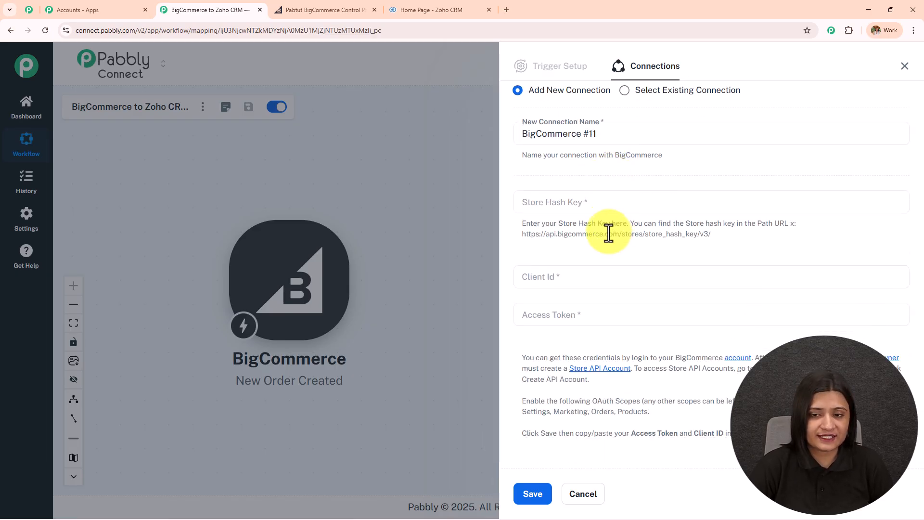
drag(518, 203, 684, 438)
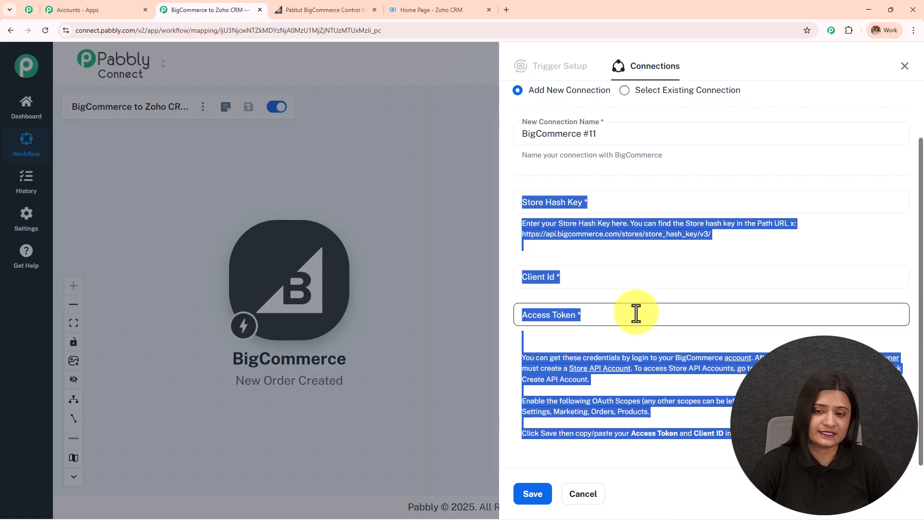
click(648, 282)
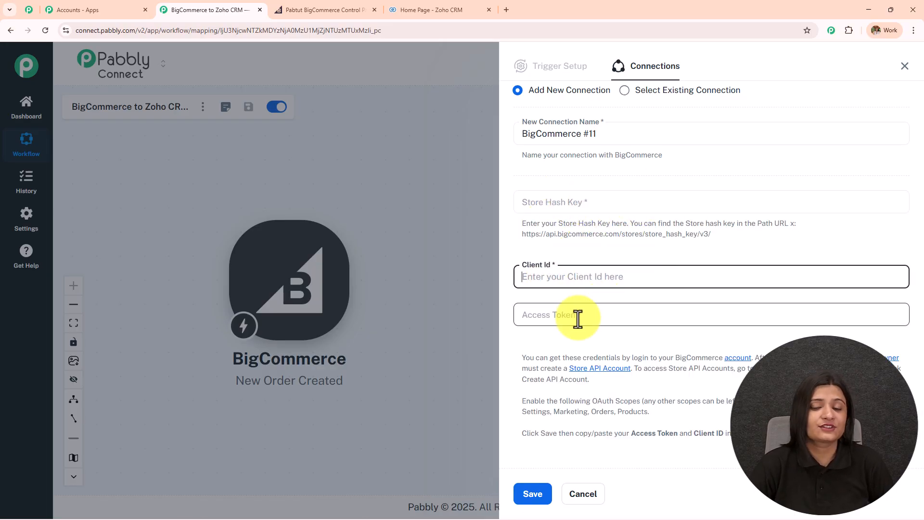
drag(515, 348, 710, 404)
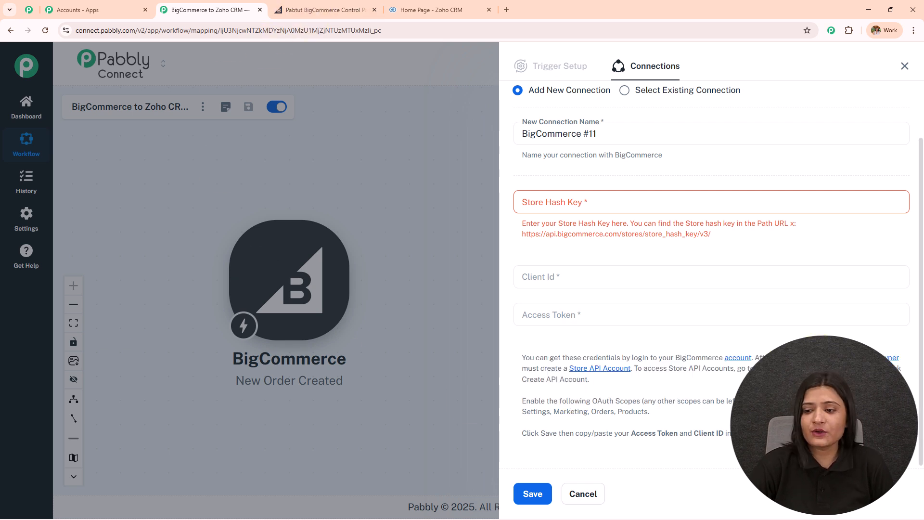
click(599, 369)
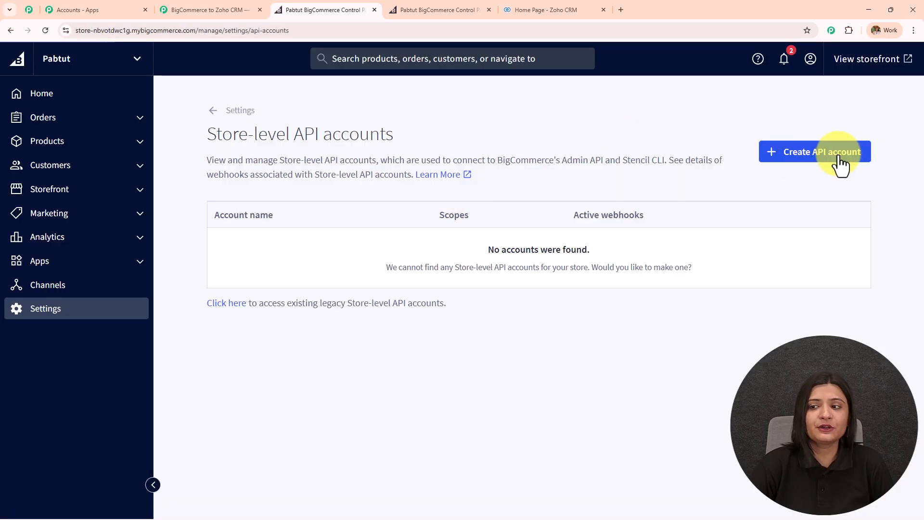
- Start a store-level API account named zohocrm with the V2/V3 API token type
click(840, 165)
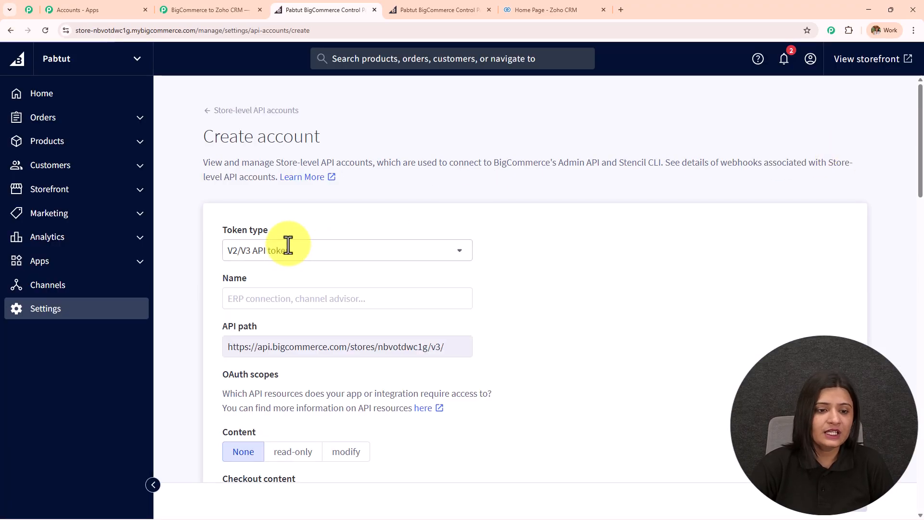
click(313, 251)
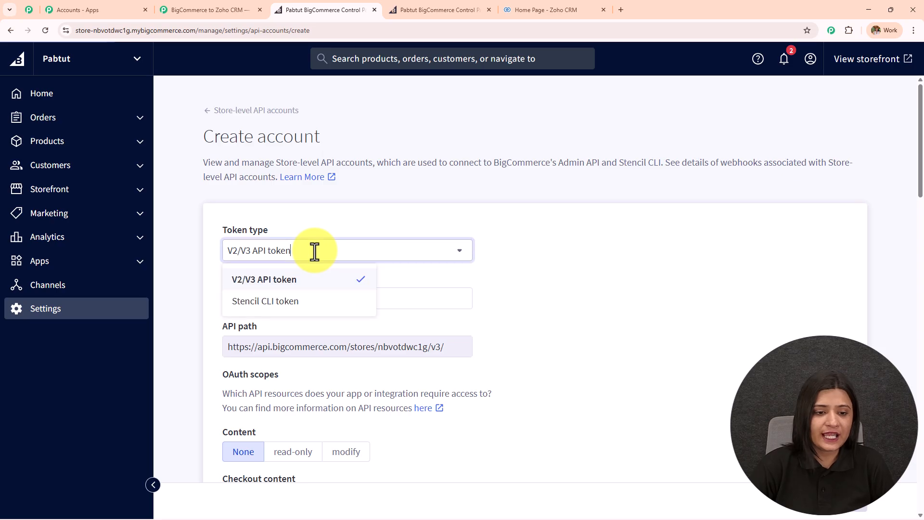
click(323, 283)
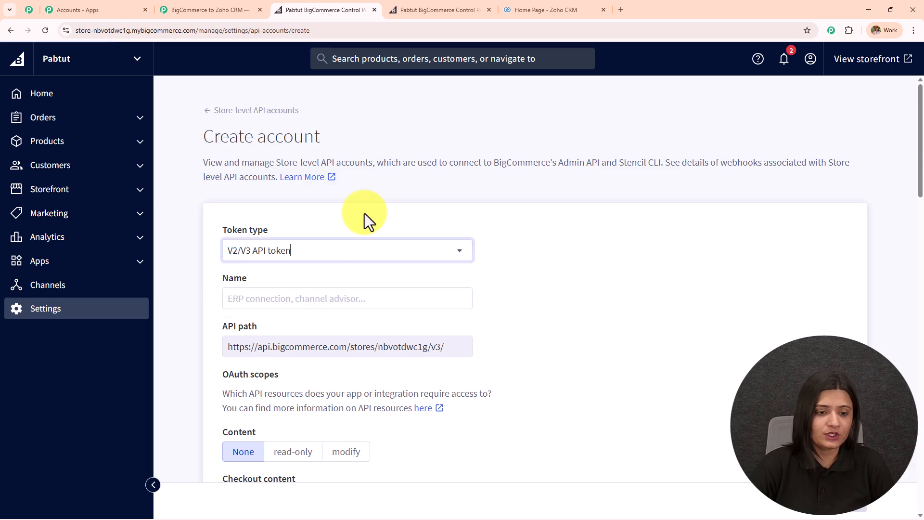
scroll(365, 212, down, 2)
click(318, 206)
text(zohocrm)
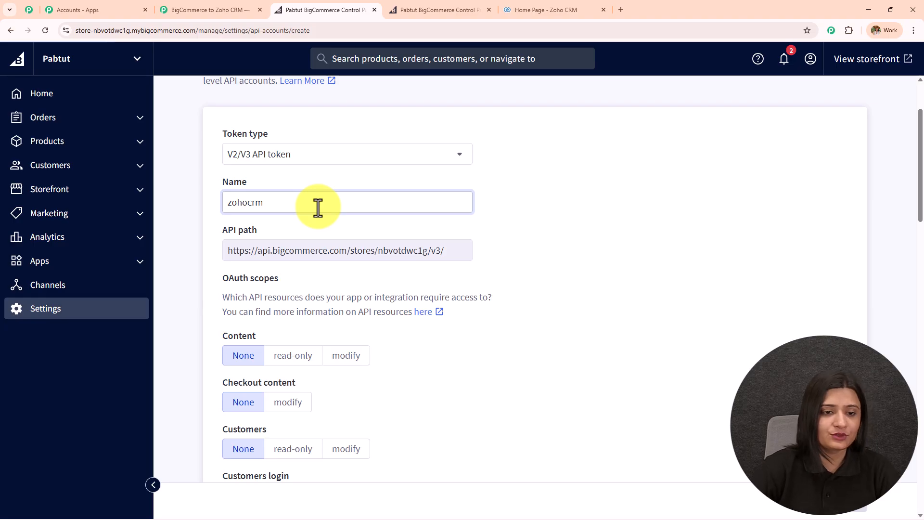
click(216, 11)
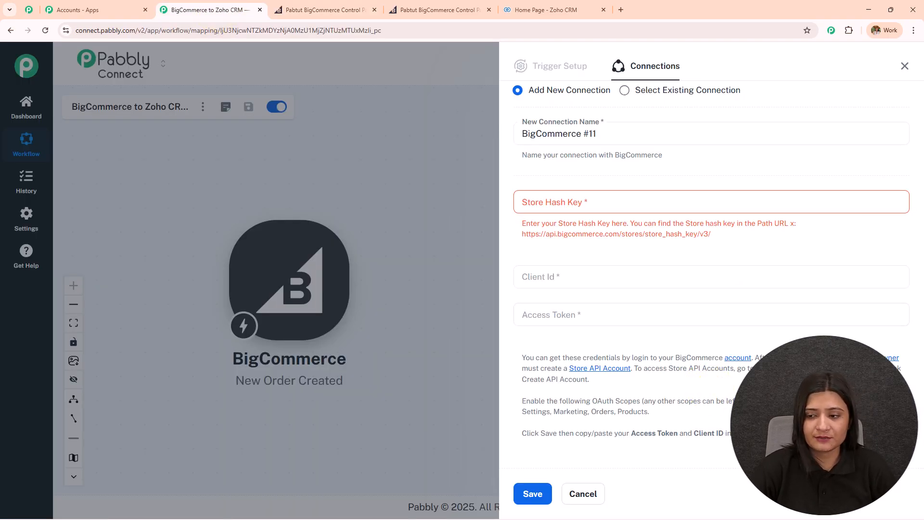
click(347, 11)
- Give Content, Customers and Information & settings modify access, checking Pabbly's required scopes
scroll(355, 218, down, 4)
click(345, 164)
scroll(349, 192, down, 1)
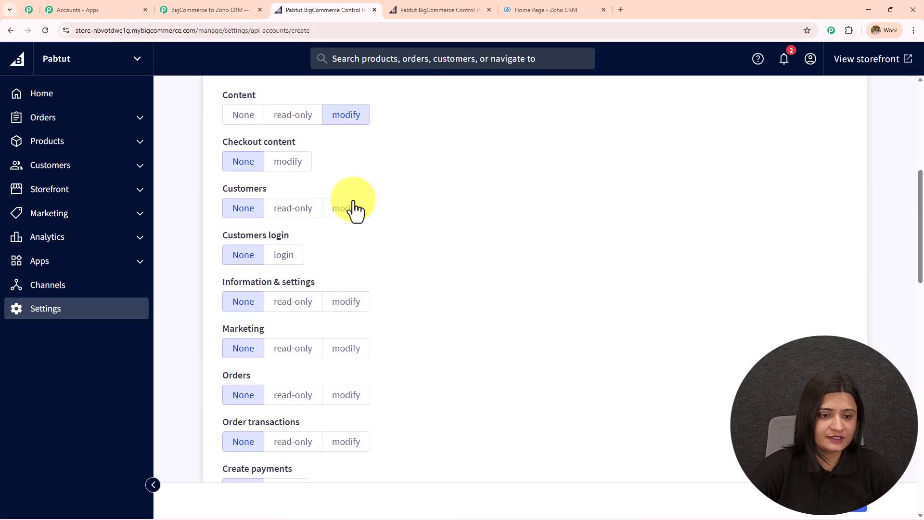
click(349, 208)
click(360, 302)
click(192, 10)
drag(554, 412, 560, 412)
drag(708, 421, 609, 423)
click(325, 10)
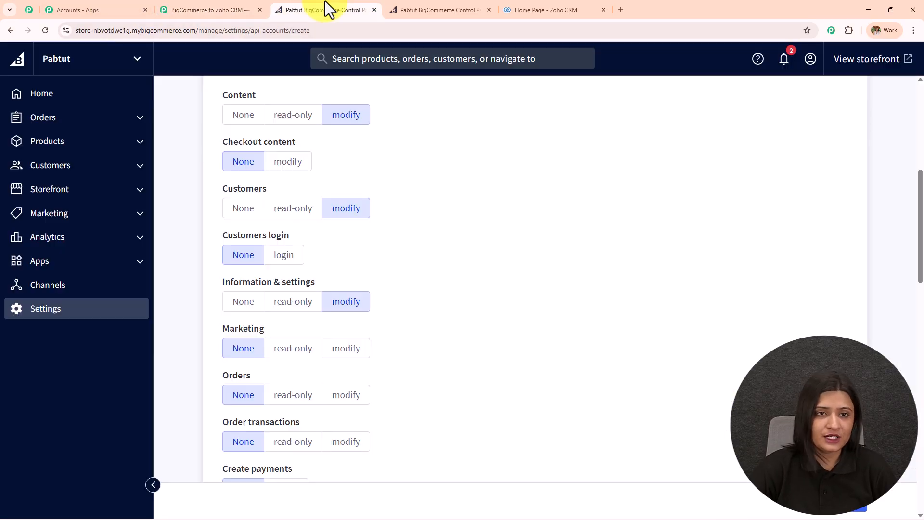
- Give Products modify access and save the API account to generate its credentials
scroll(316, 320, down, 1)
scroll(316, 320, down, 10)
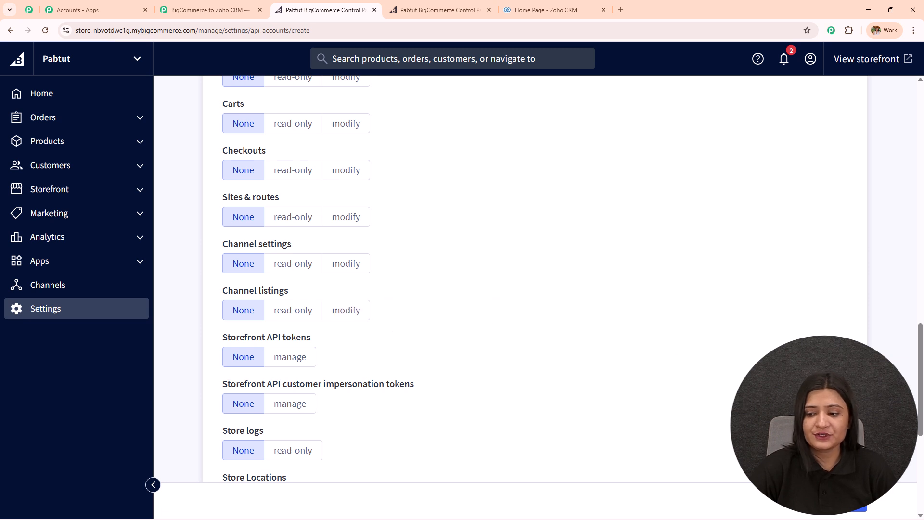
scroll(524, 404, up, 6)
click(368, 320)
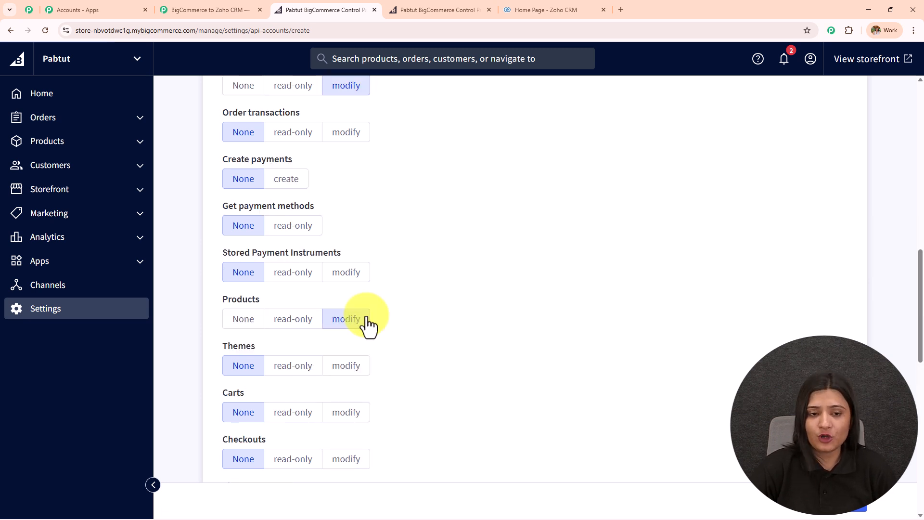
scroll(367, 326, down, 4)
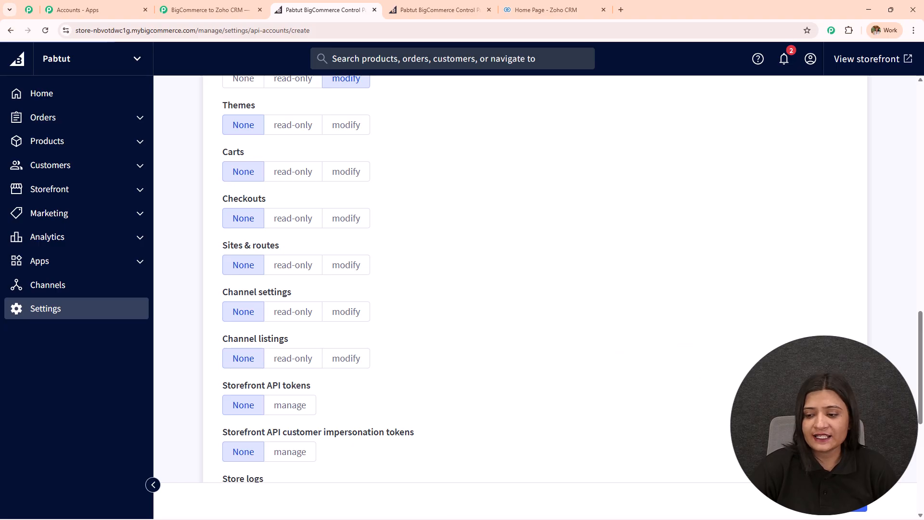
click(850, 516)
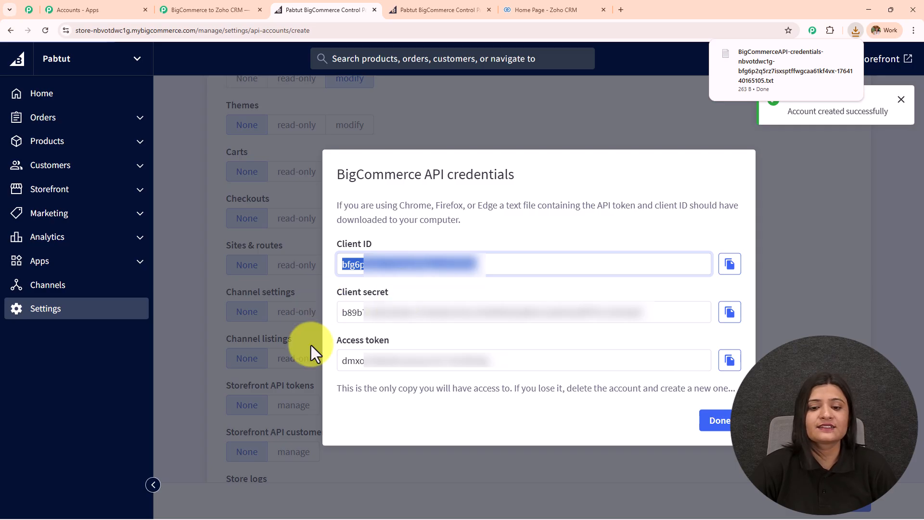
- Paste the generated client ID and access token into the Pabbly BigCommerce connection
click(207, 9)
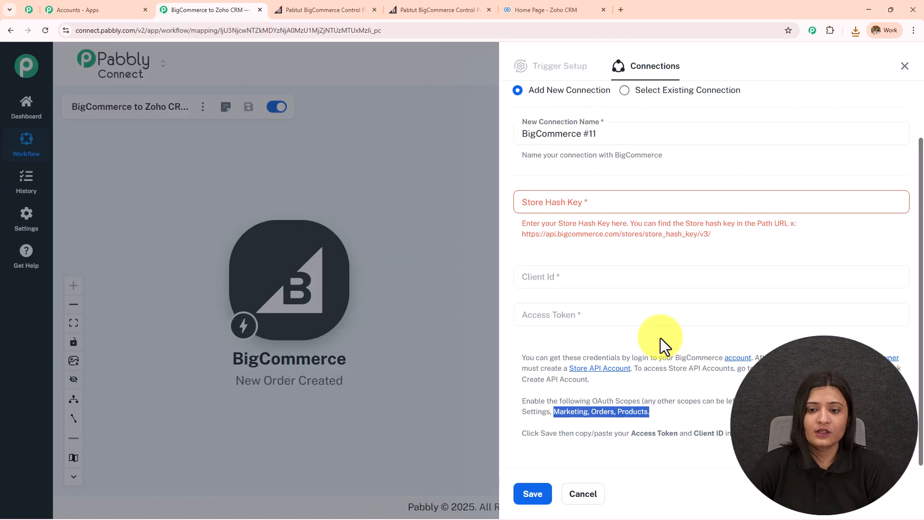
click(605, 272)
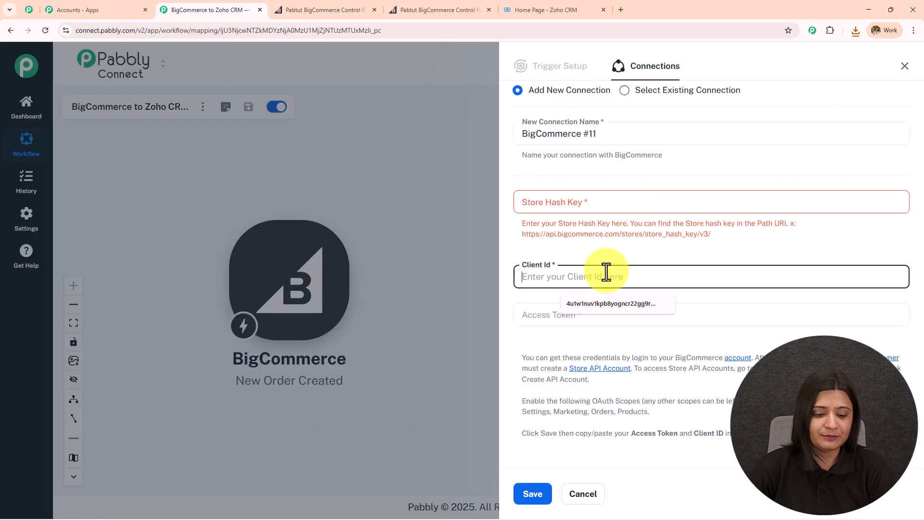
key(ctrl+v)
click(605, 315)
key(ctrl+v)
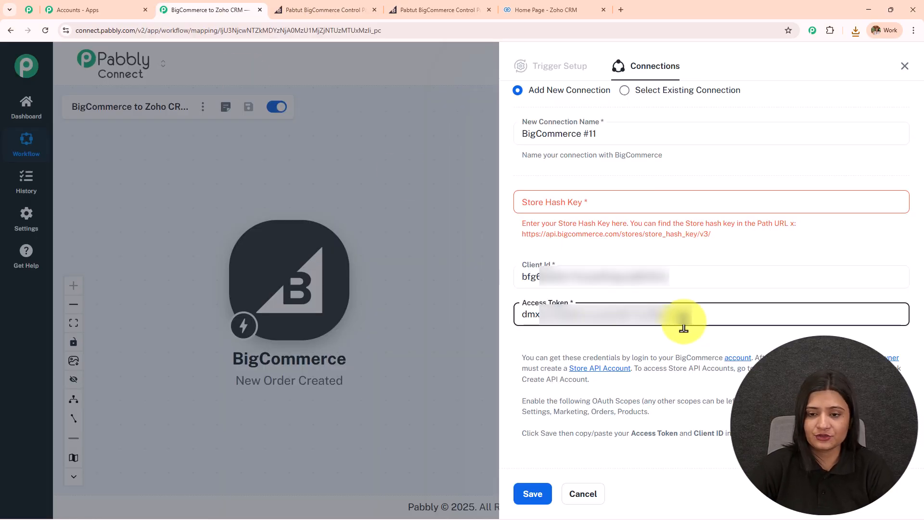
- Copy the store hash from the BigCommerce store URL for the Store Hash Key field
click(337, 9)
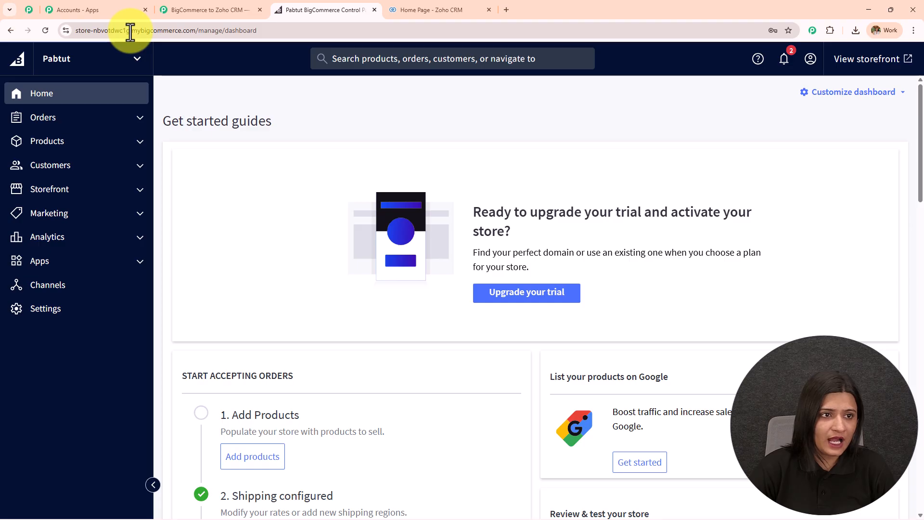
drag(131, 32, 94, 34)
key(ctrl+c)
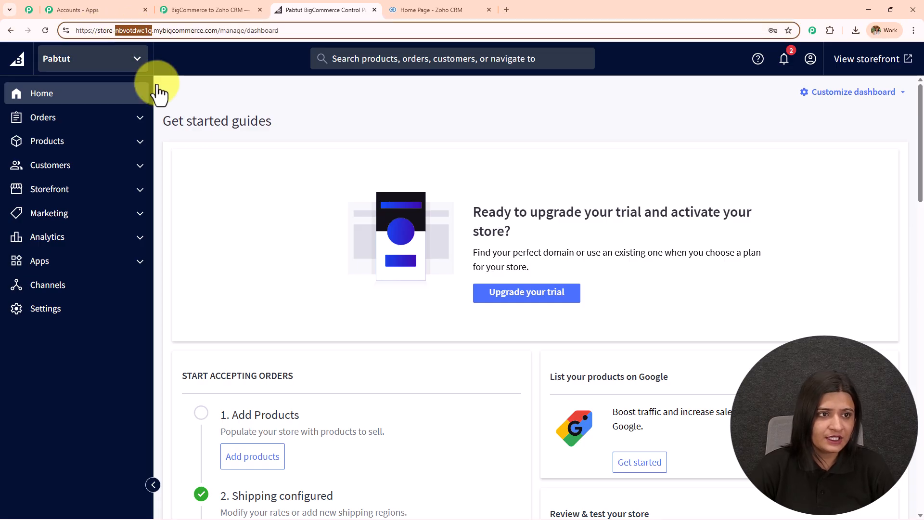
click(209, 9)
click(558, 268)
- Paste the store hash, save the BigCommerce #11 connection and save the trigger
key(ctrl+v)
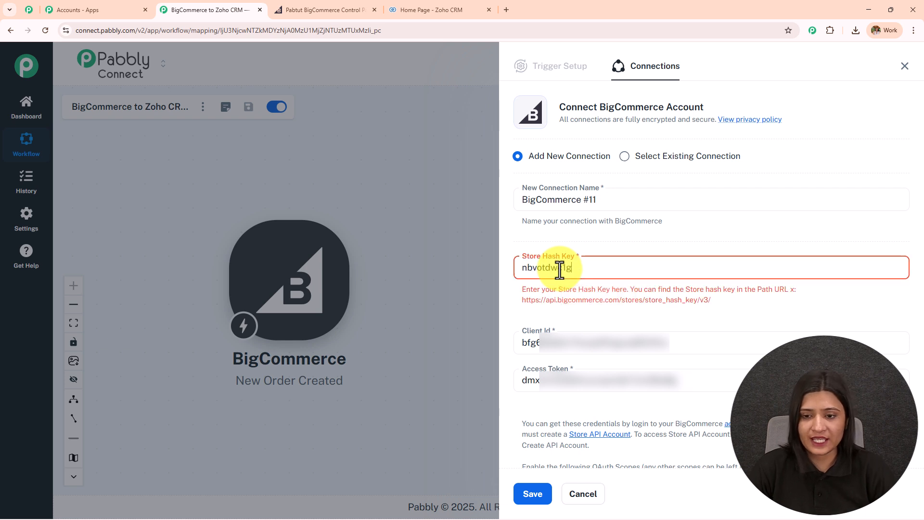
click(537, 496)
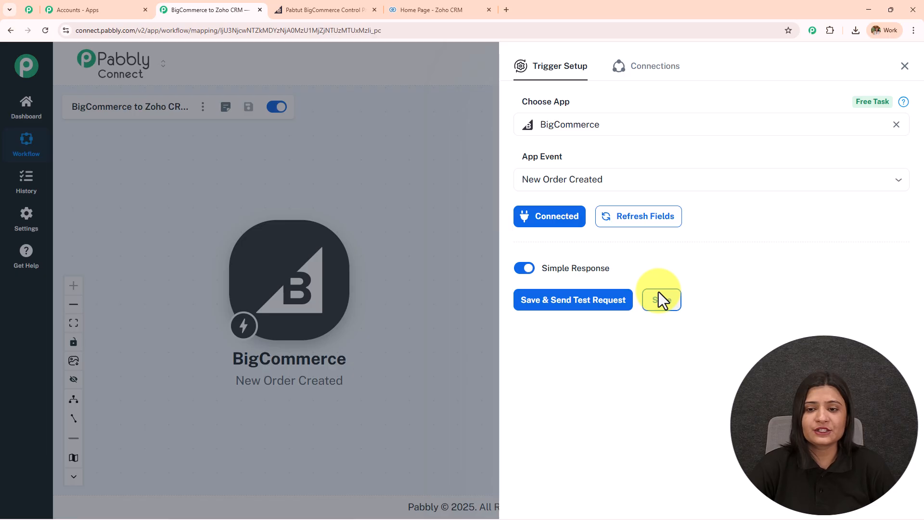
click(573, 300)
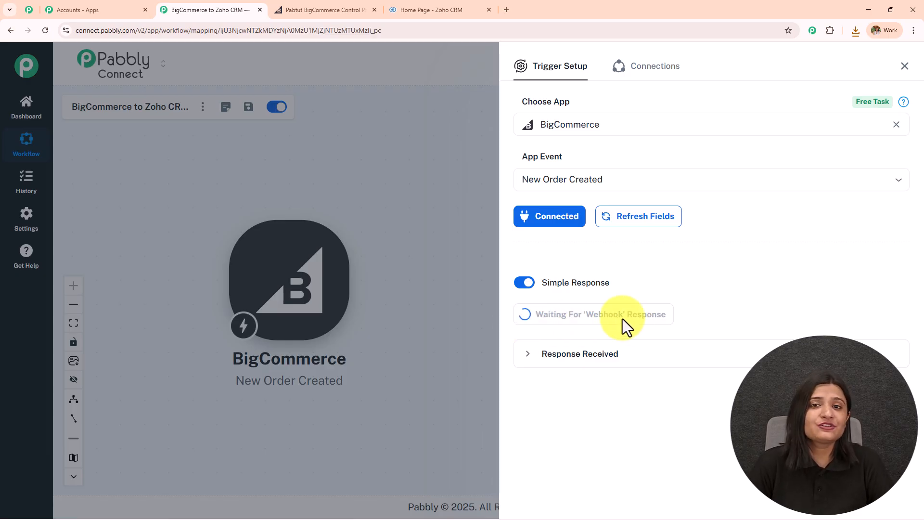
- Refresh the trigger fields and resend the test request, then switch to the BigCommerce dashboard
click(627, 219)
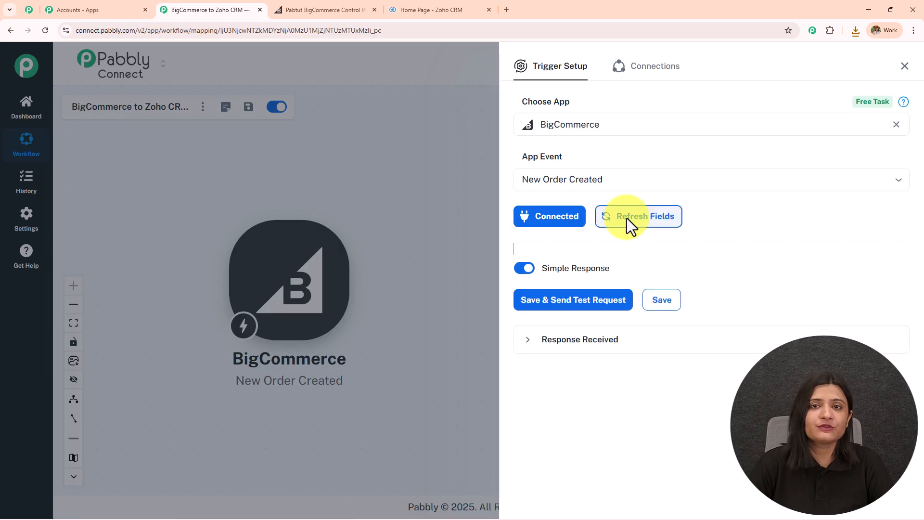
click(580, 309)
click(509, 337)
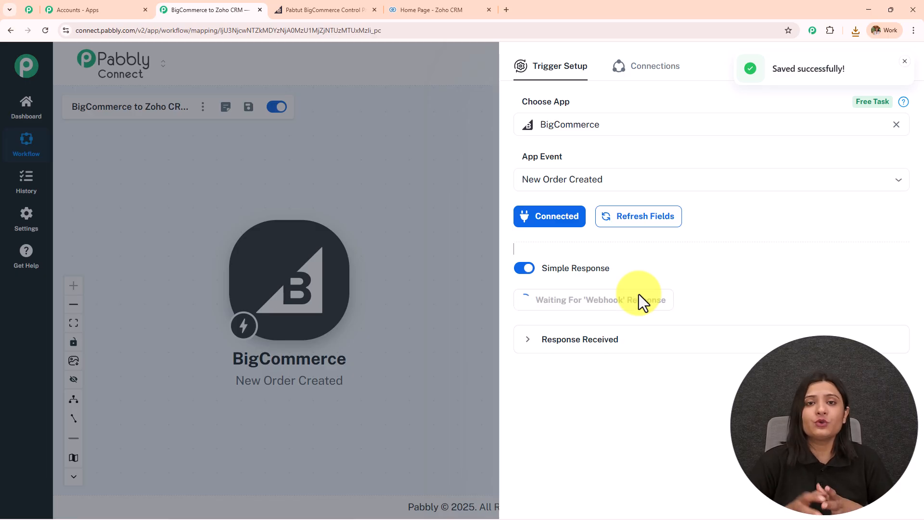
click(332, 9)
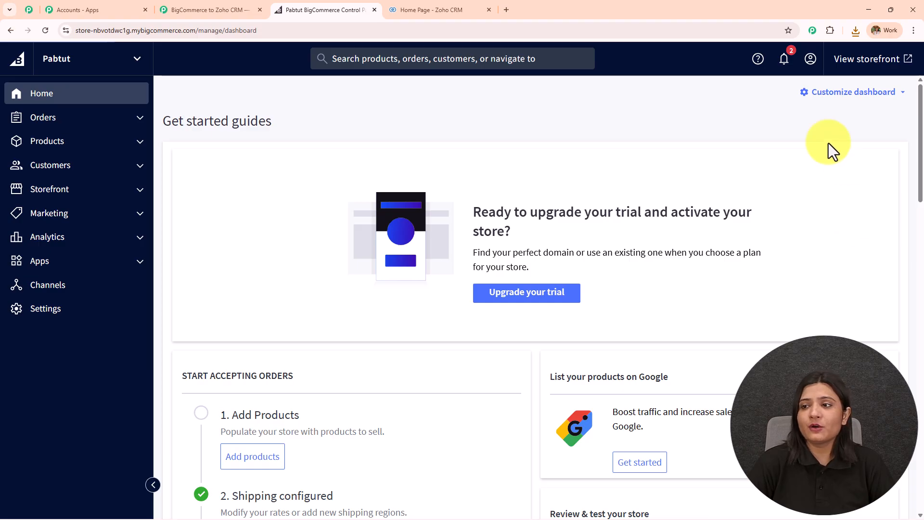
- Add the [Sample] Tiered Wire Basket to the cart from the live storefront
click(867, 60)
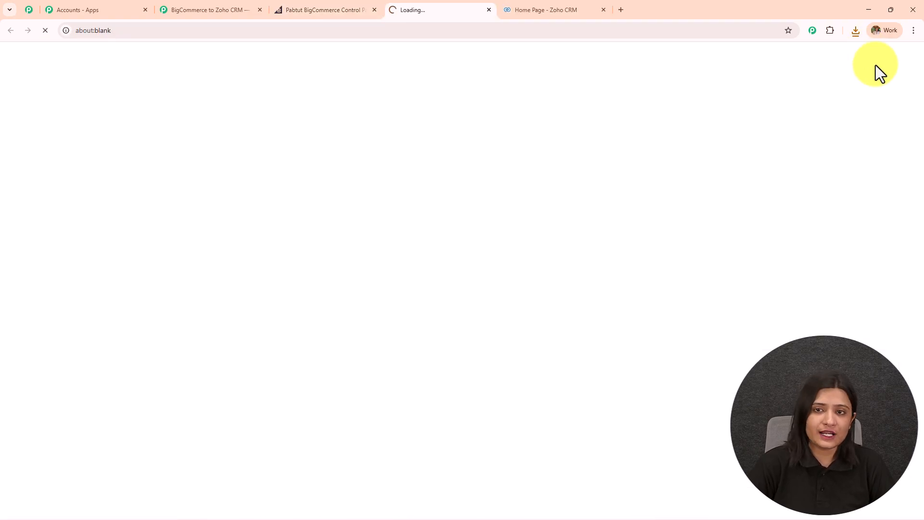
scroll(469, 272, down, 8)
scroll(467, 267, down, 8)
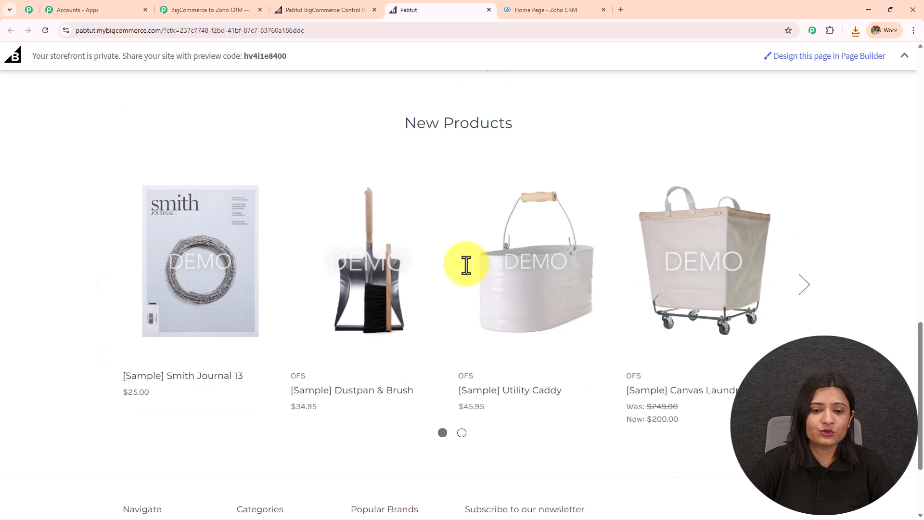
scroll(336, 247, up, 5)
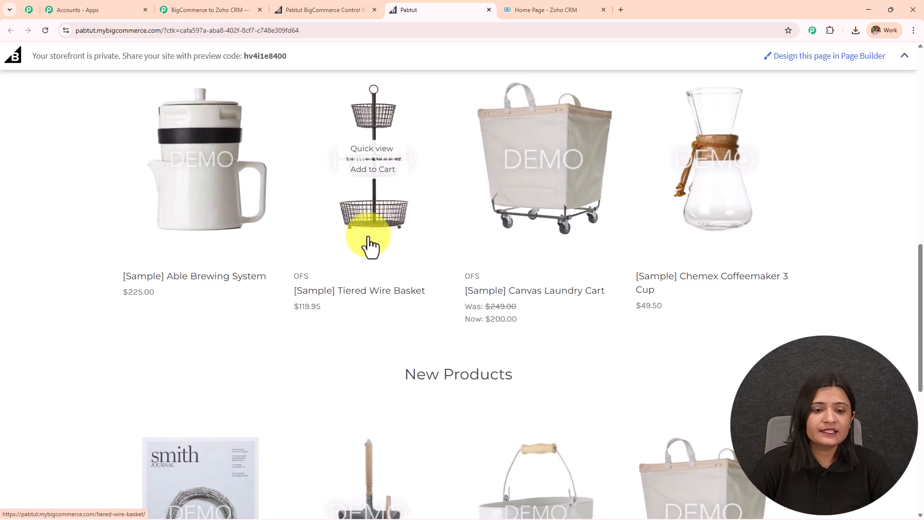
click(357, 224)
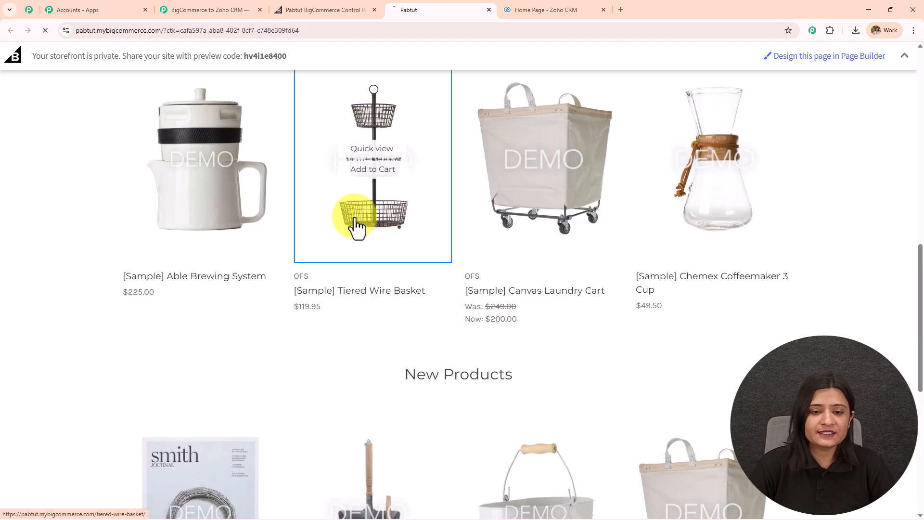
scroll(614, 280, down, 7)
click(609, 190)
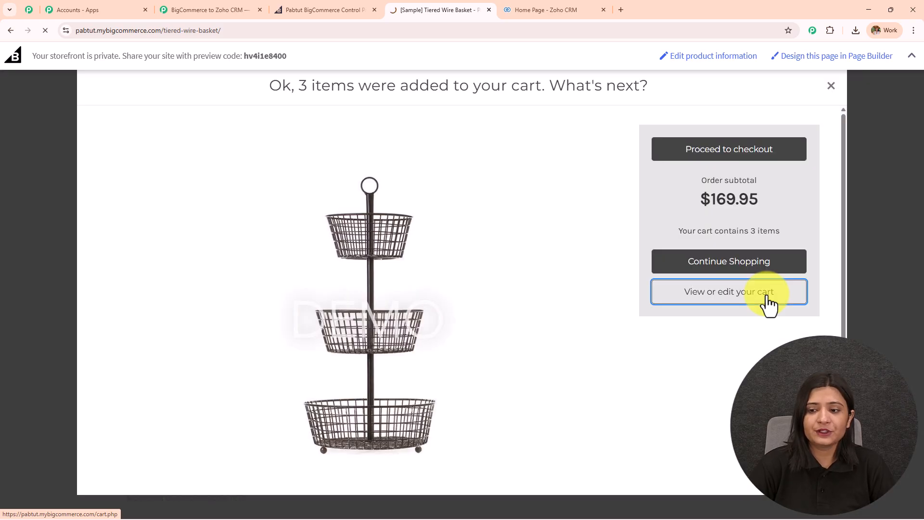
- Remove Smith Journal 13 from the cart and proceed to checkout
click(769, 295)
scroll(676, 253, down, 4)
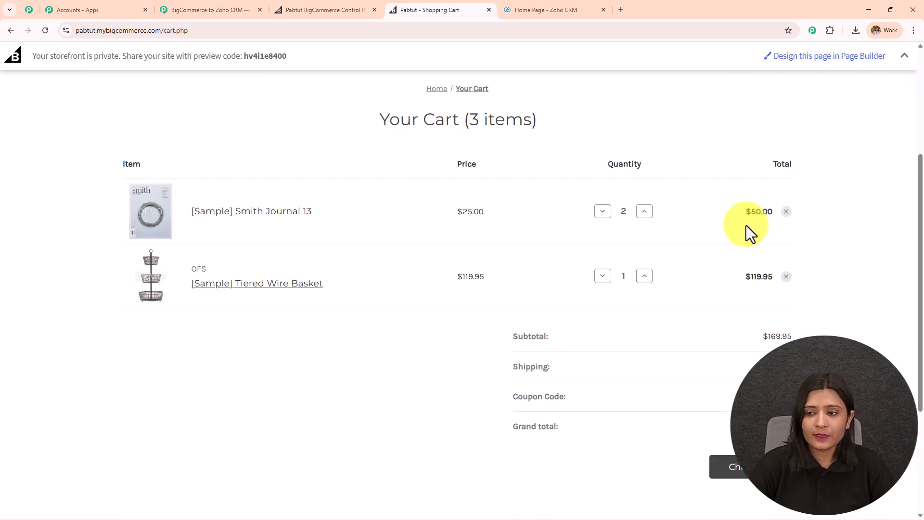
click(790, 214)
key(Return)
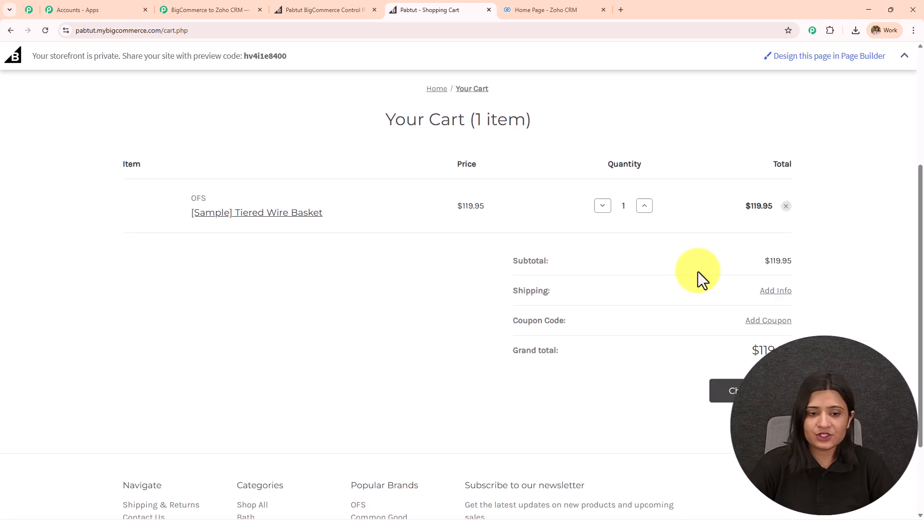
click(728, 402)
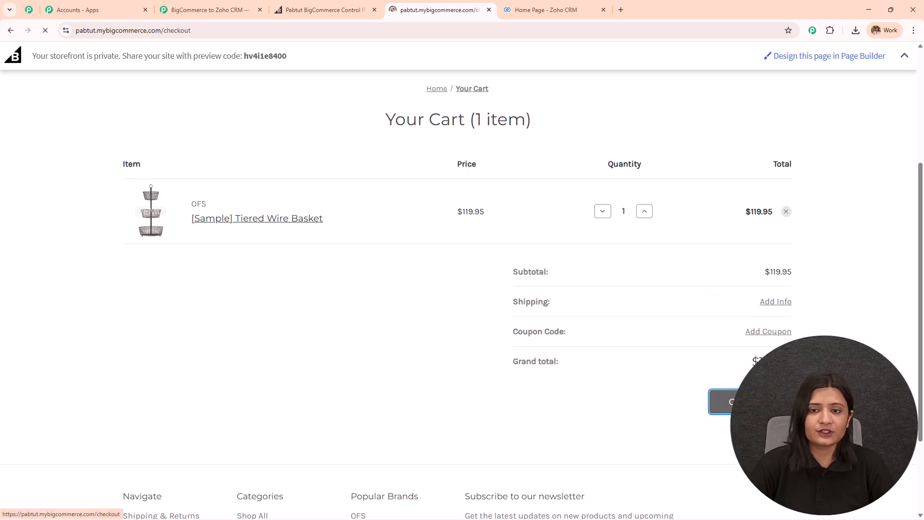
- Enter the customer's e-mail address and shipping first and last name
click(172, 184)
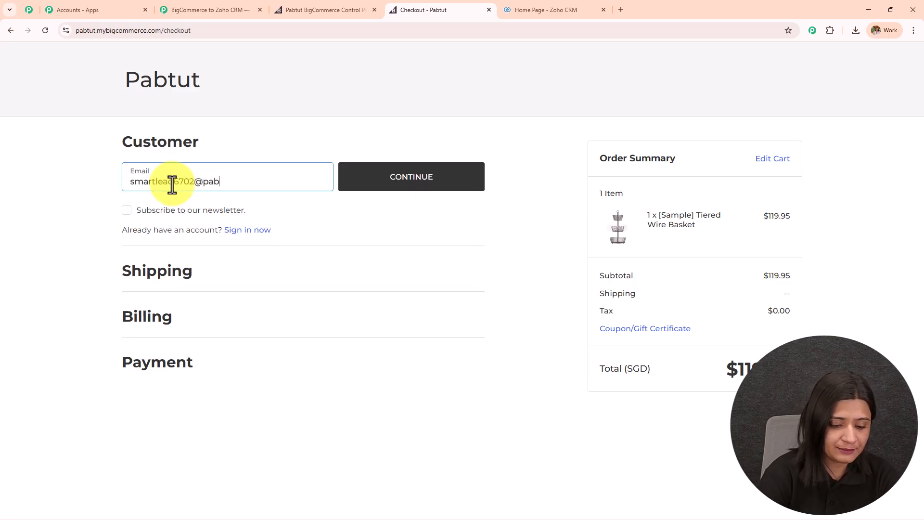
key(Return)
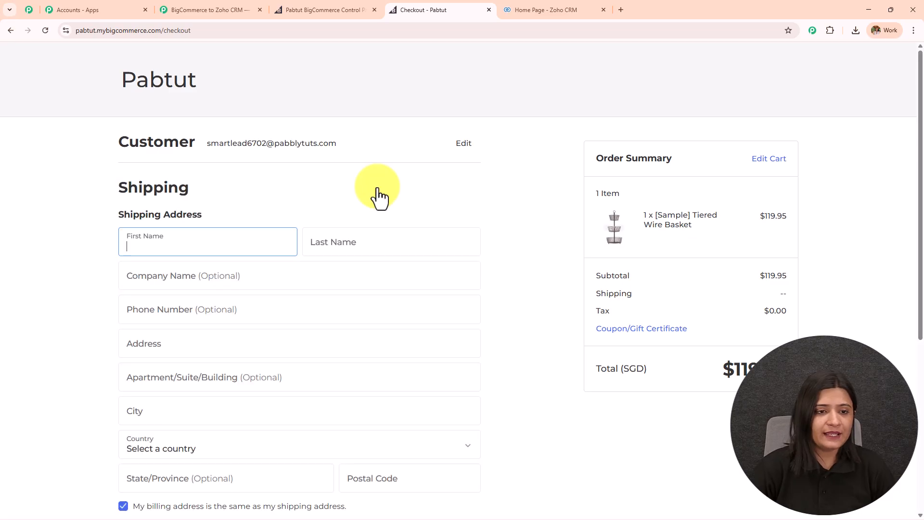
click(214, 247)
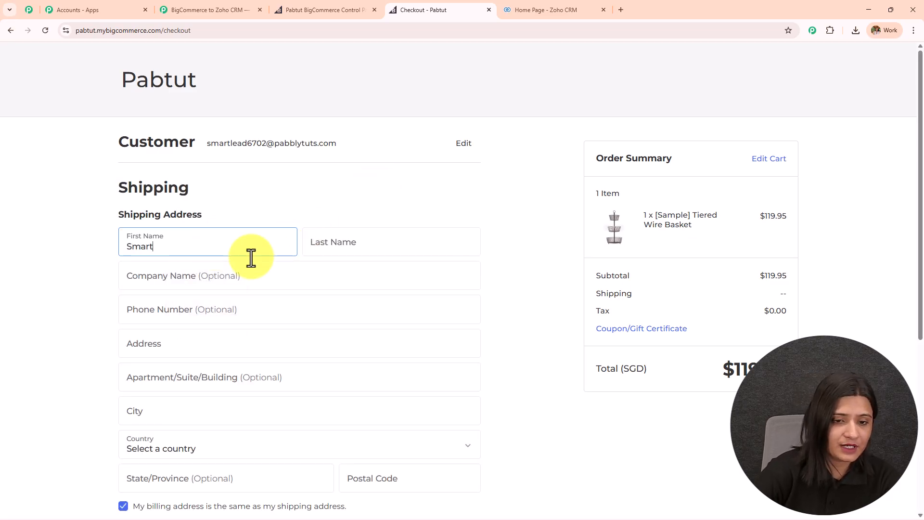
click(342, 248)
text(Lead)
- Fill in company Pabbly, the phone number, the suggested address and apartment 1
click(254, 276)
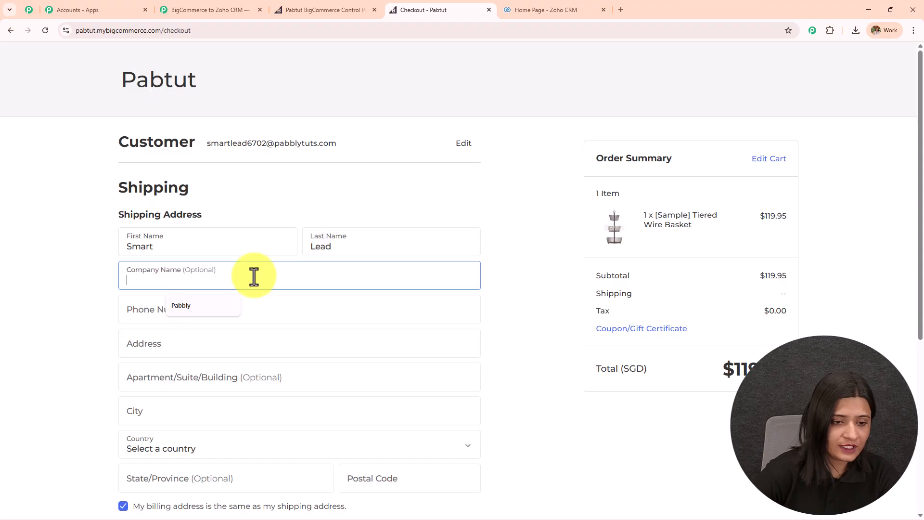
click(193, 308)
click(186, 314)
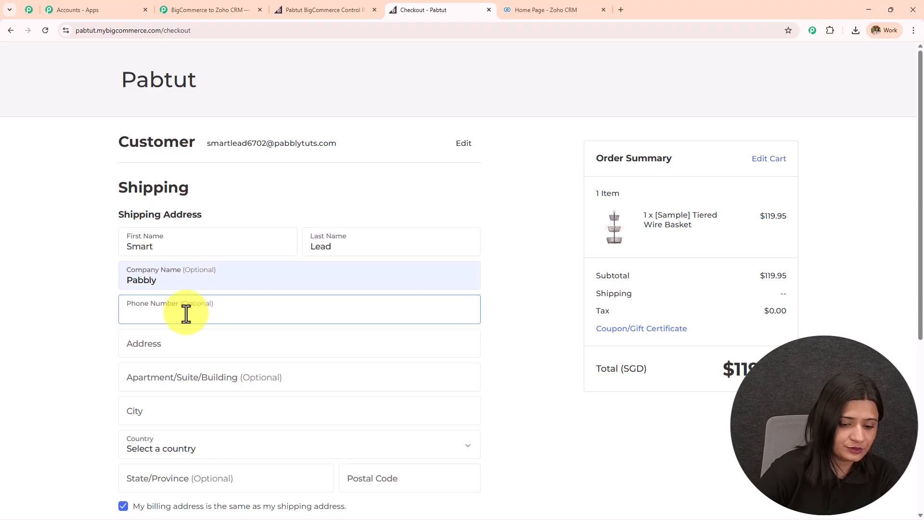
click(211, 343)
scroll(241, 262, down, 2)
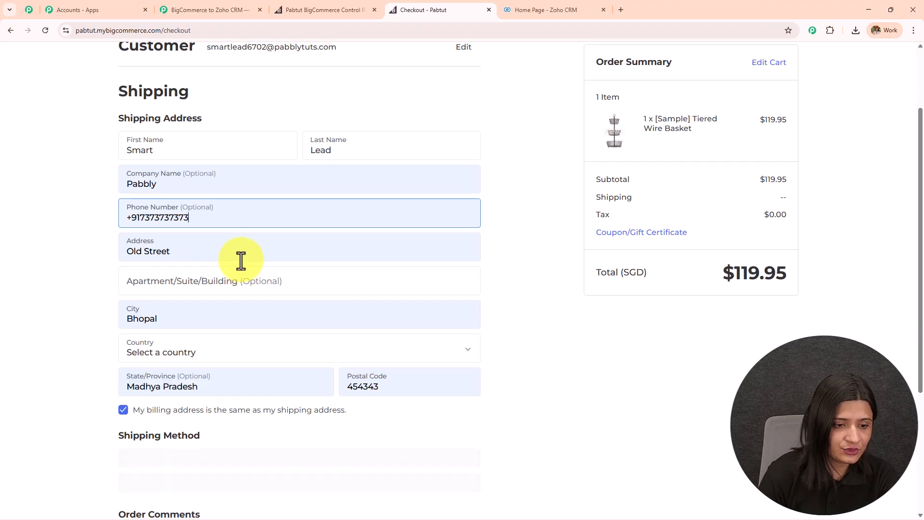
click(242, 286)
text(1100)
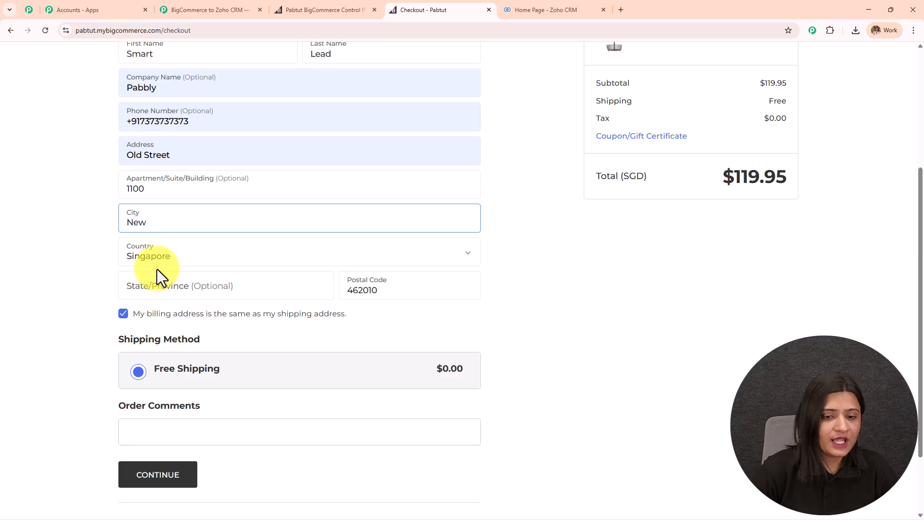
- Confirm the shipping details and place the order with the test card
scroll(320, 331, down, 2)
click(142, 390)
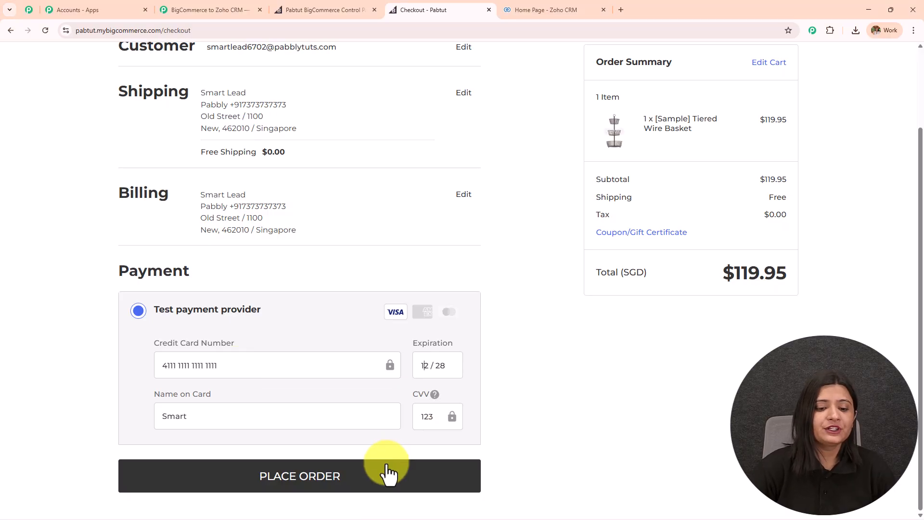
click(387, 473)
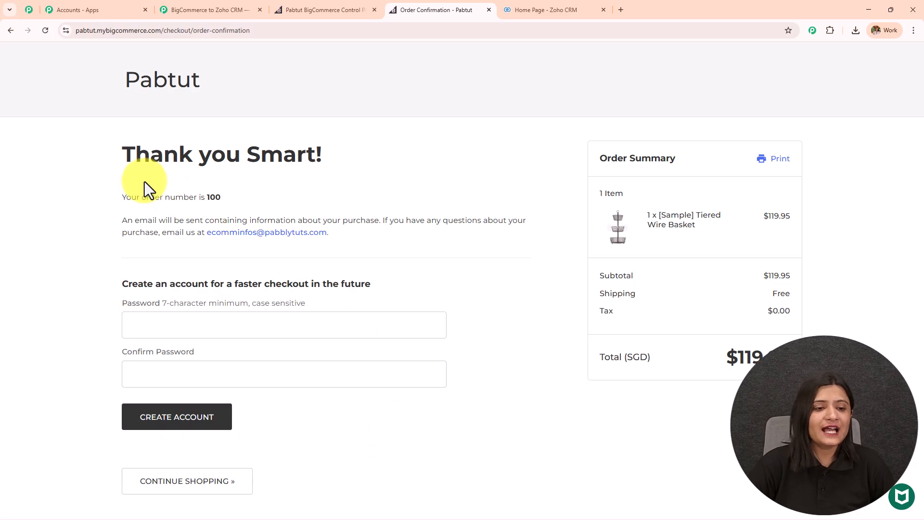
- Highlight the order confirmation details, then return to the 'BigCommerce to Zoho CRM' workflow tab
drag(102, 149, 726, 427)
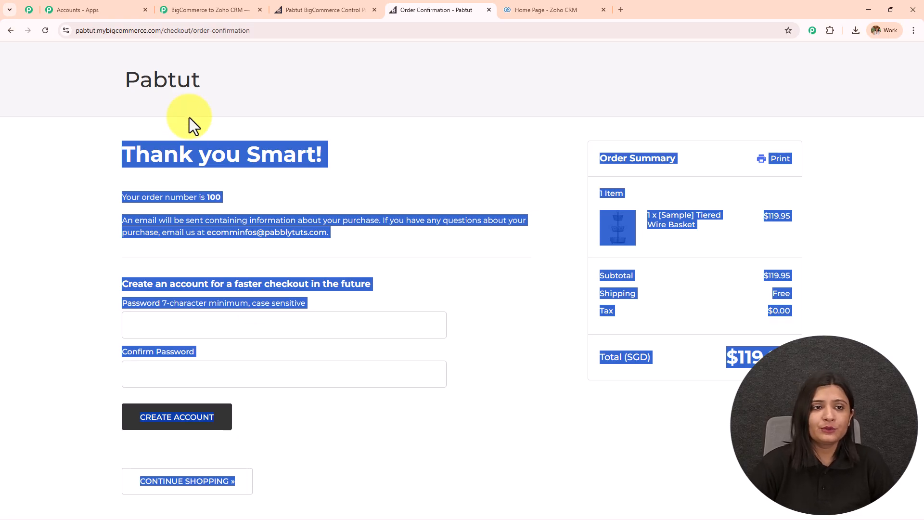
click(219, 8)
scroll(731, 289, down, 5)
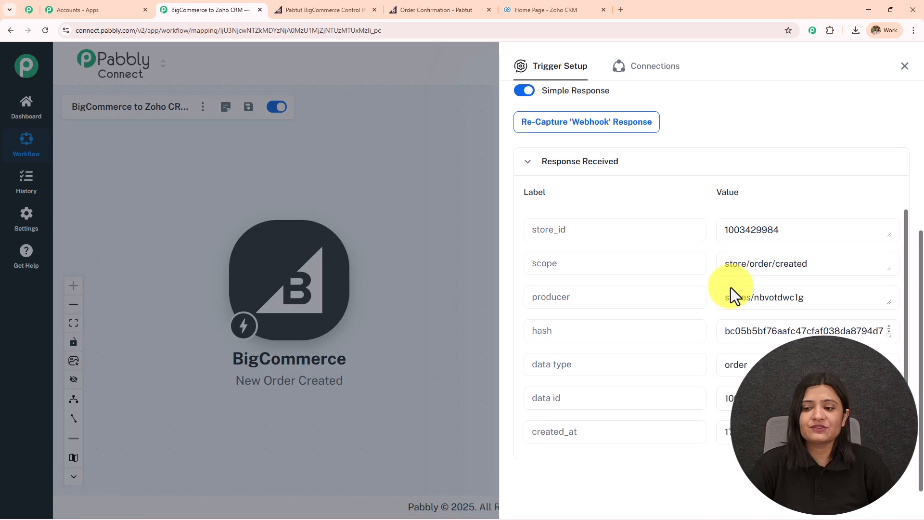
- Inspect the response's store_id, data id and data type 'order' fields, then close Trigger Setup
scroll(737, 320, up, 2)
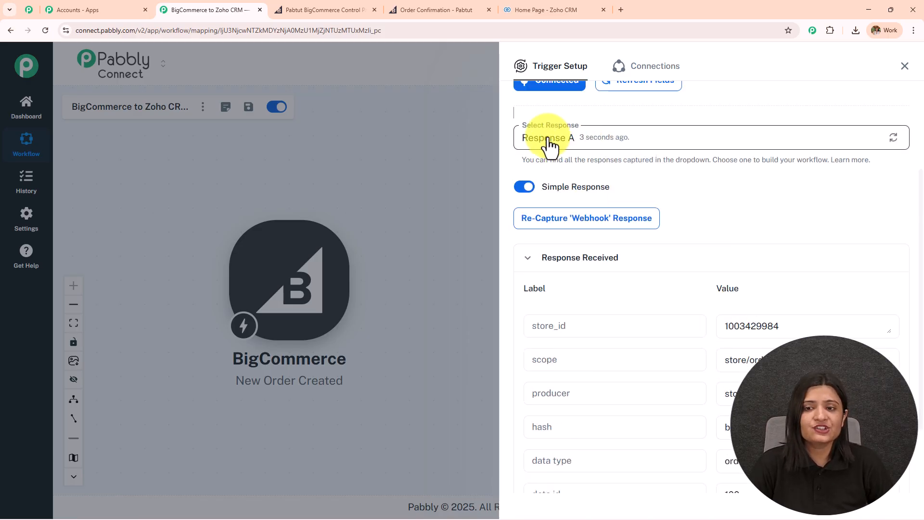
scroll(744, 289, down, 3)
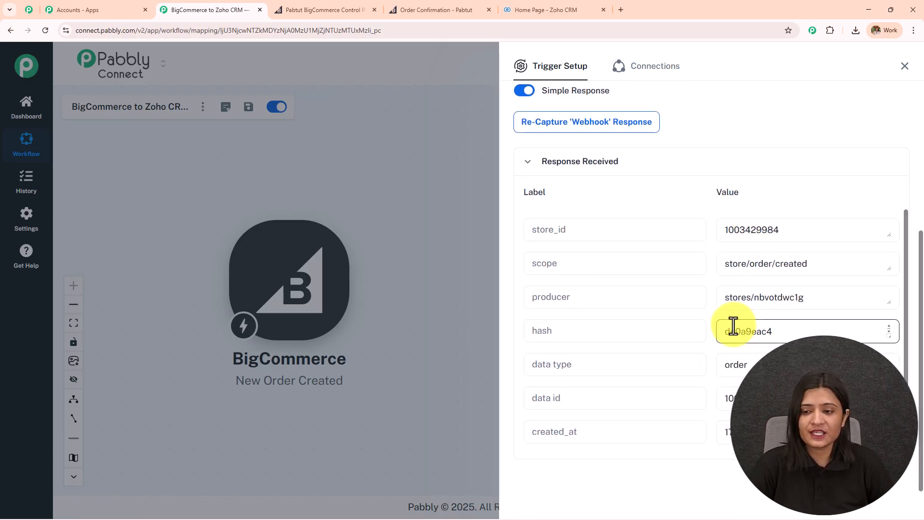
drag(598, 233, 458, 231)
drag(591, 408, 434, 421)
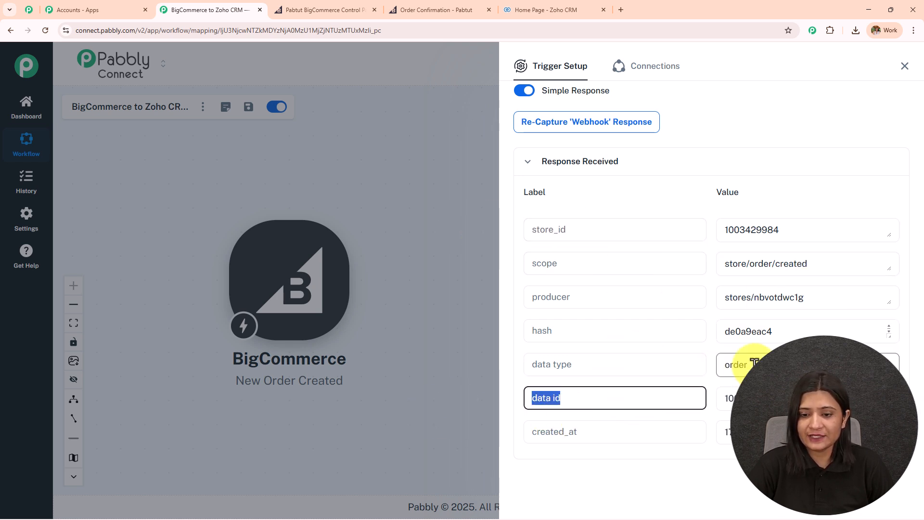
drag(751, 364, 578, 363)
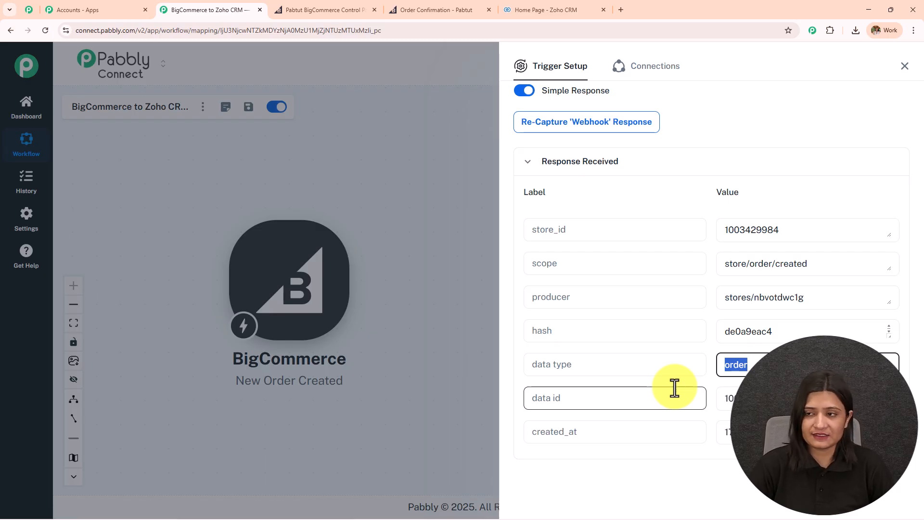
click(289, 279)
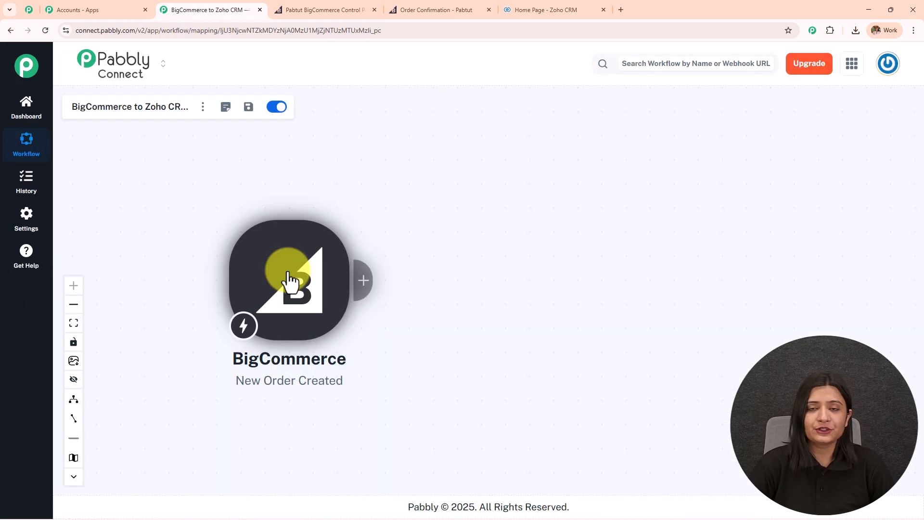
- Add a BigCommerce action step after the trigger
click(365, 283)
click(527, 126)
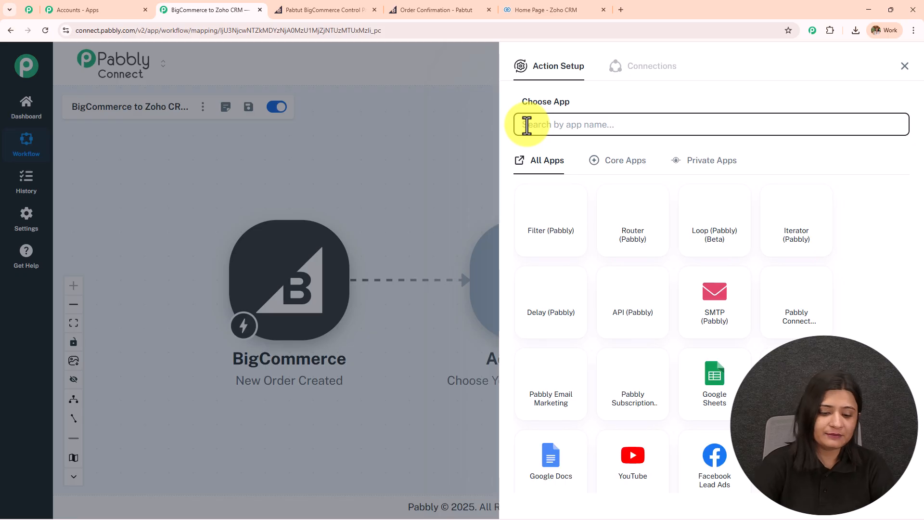
text(bigcom)
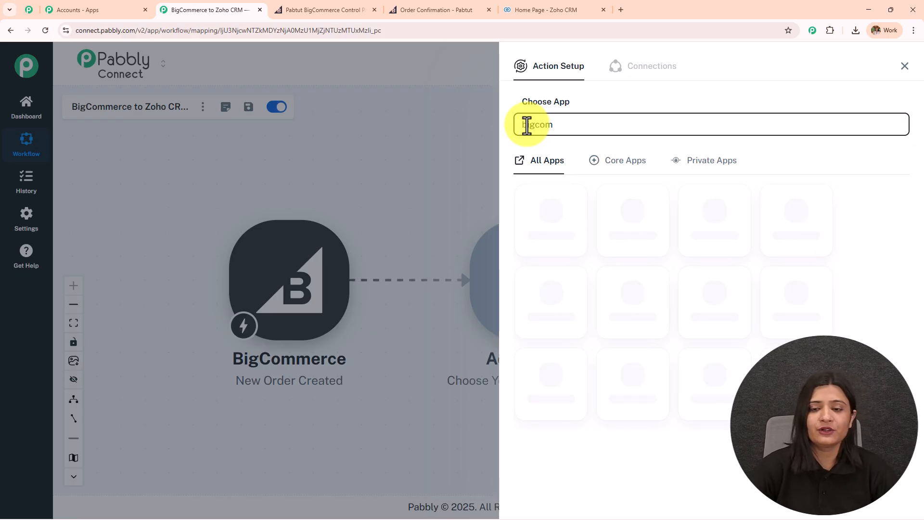
click(561, 217)
- Choose the Get Order By Id event and save the existing BigCommerce connection
click(576, 178)
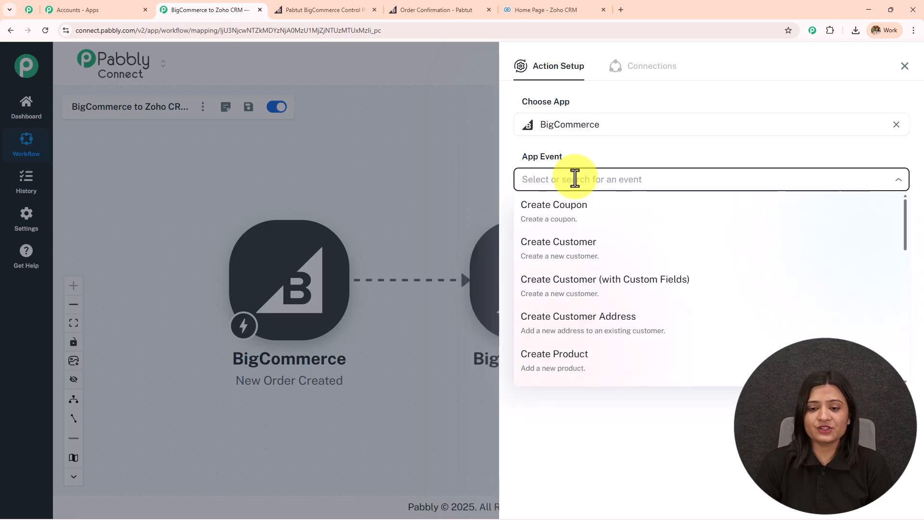
text(get)
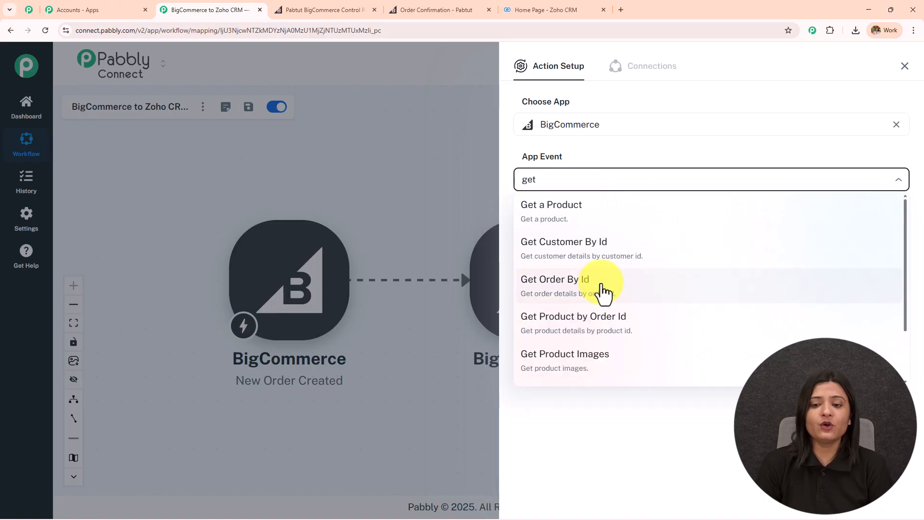
click(602, 285)
click(560, 221)
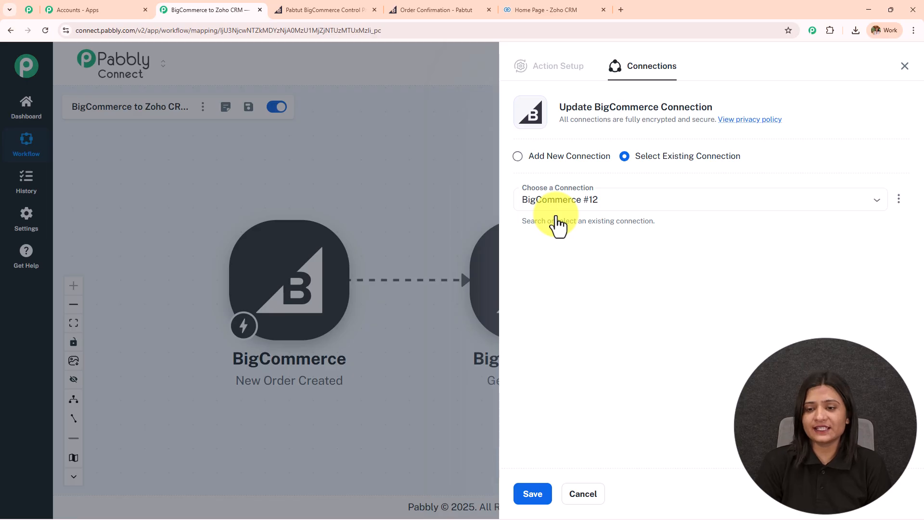
click(529, 491)
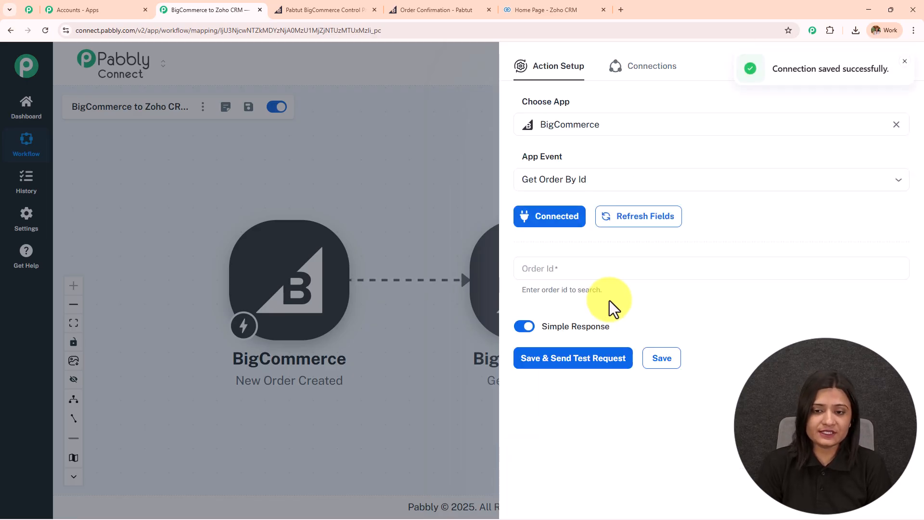
click(587, 270)
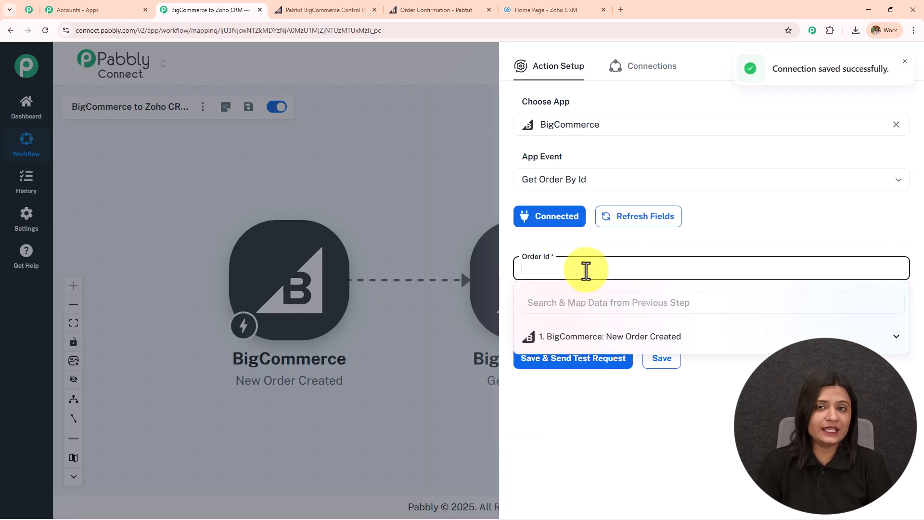
- Map the New Order Created trigger's data id into Order Id and send a test request
text(2425)
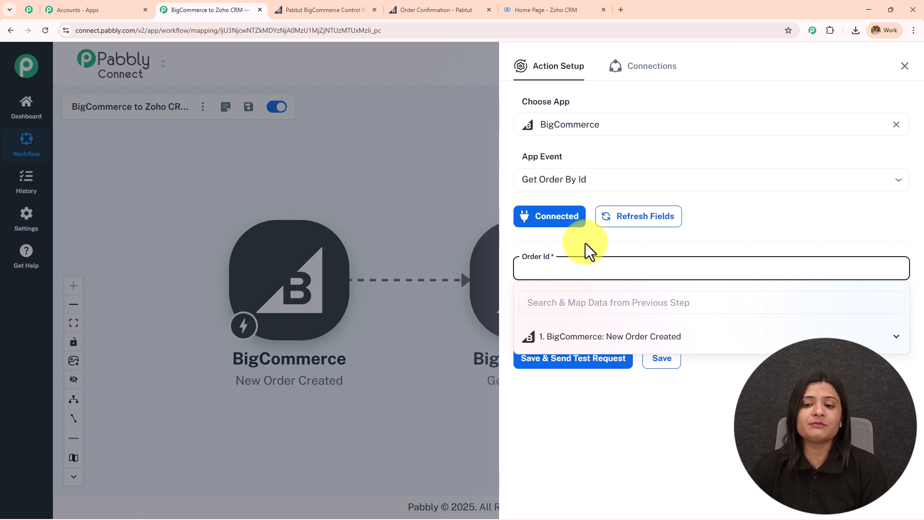
click(585, 244)
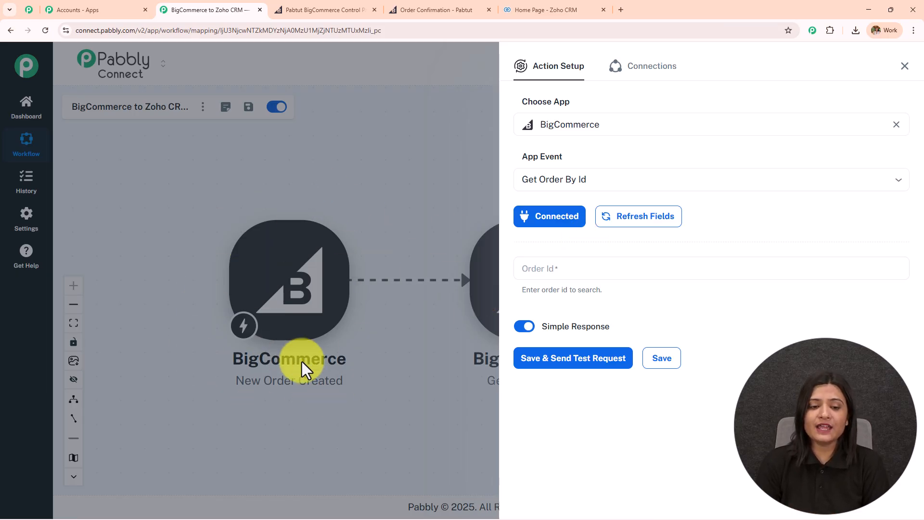
click(640, 265)
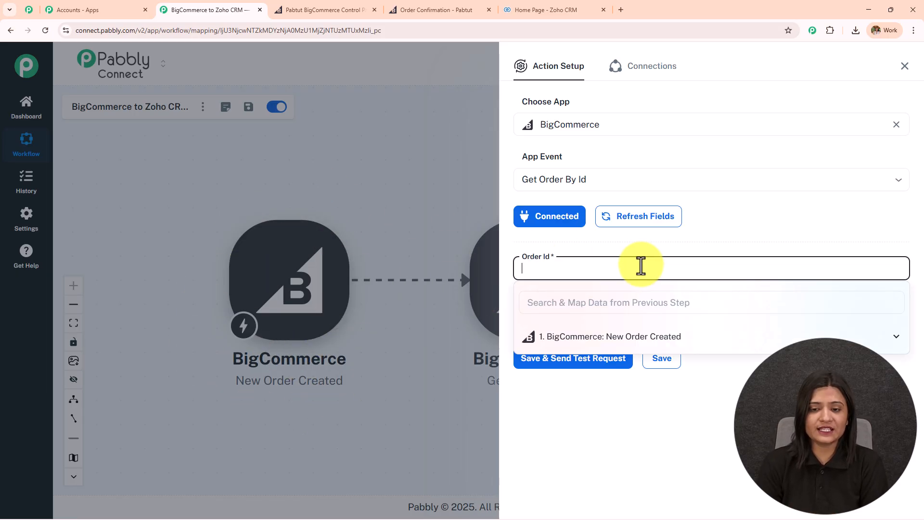
click(568, 347)
scroll(597, 414, down, 2)
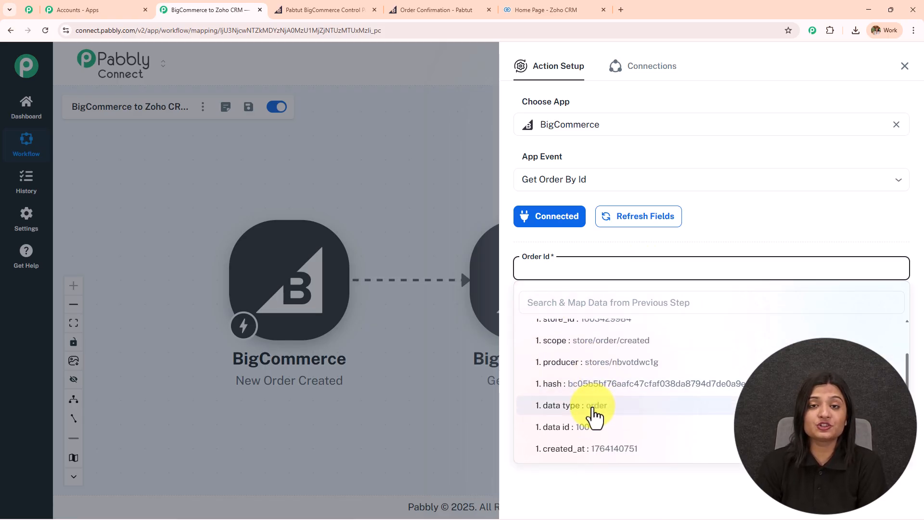
click(592, 436)
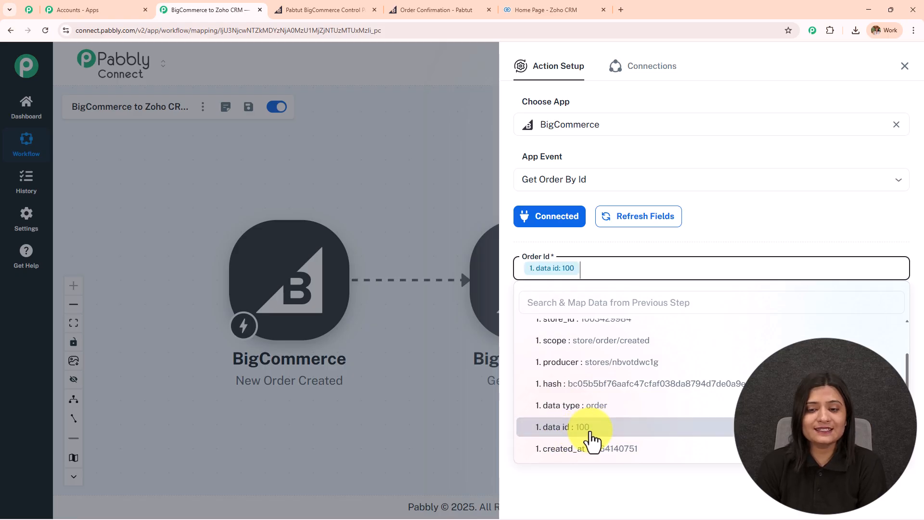
click(589, 253)
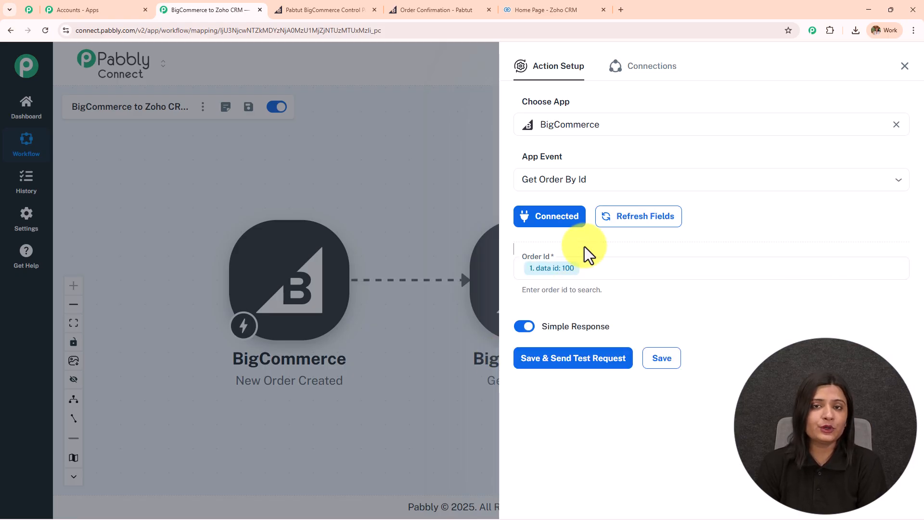
click(561, 367)
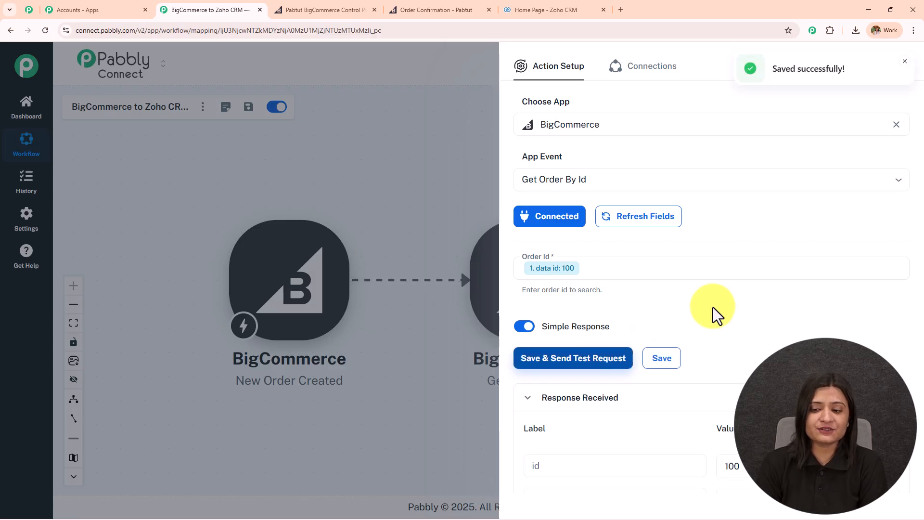
- Check the billing first and last name in the Get Order By Id response
scroll(826, 258, down, 10)
scroll(697, 343, down, 20)
scroll(697, 347, down, 10)
scroll(684, 337, up, 3)
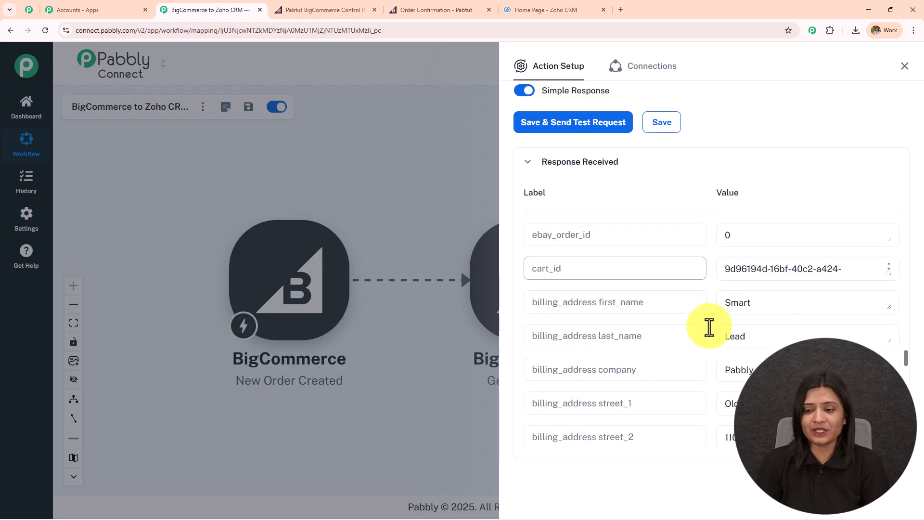
double_click(805, 299)
double_click(750, 334)
- Check the billing phone number further down, then review the Order Id mapping options
scroll(751, 361, down, 1)
scroll(751, 361, down, 1)
click(701, 308)
scroll(682, 348, down, 2)
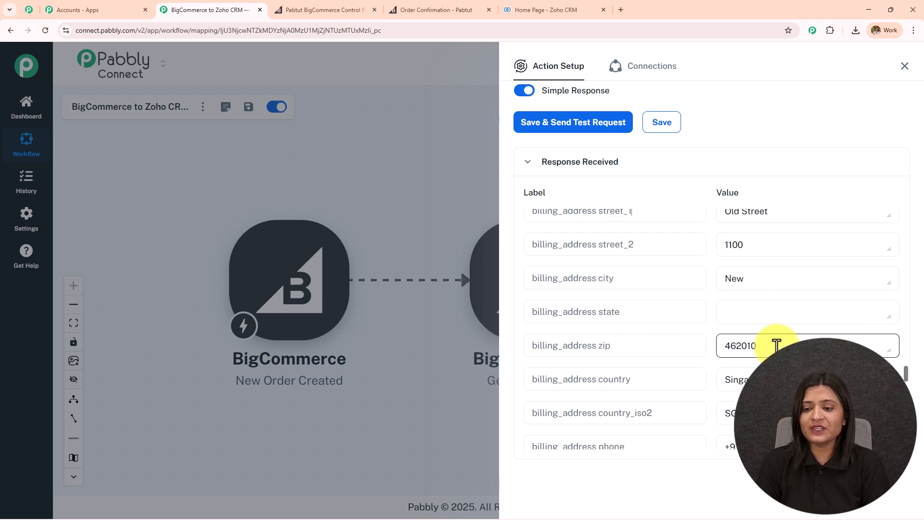
scroll(770, 346, down, 3)
double_click(780, 302)
scroll(597, 352, up, 3)
scroll(665, 363, up, 5)
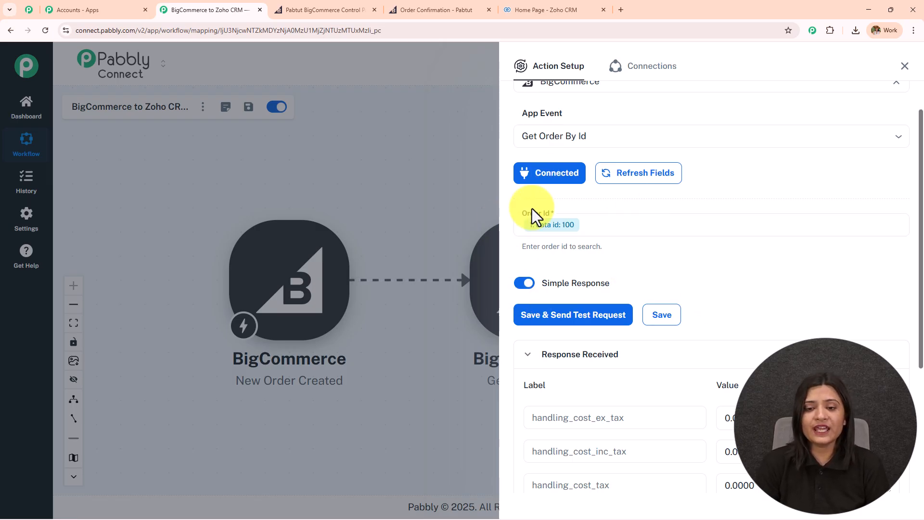
click(637, 224)
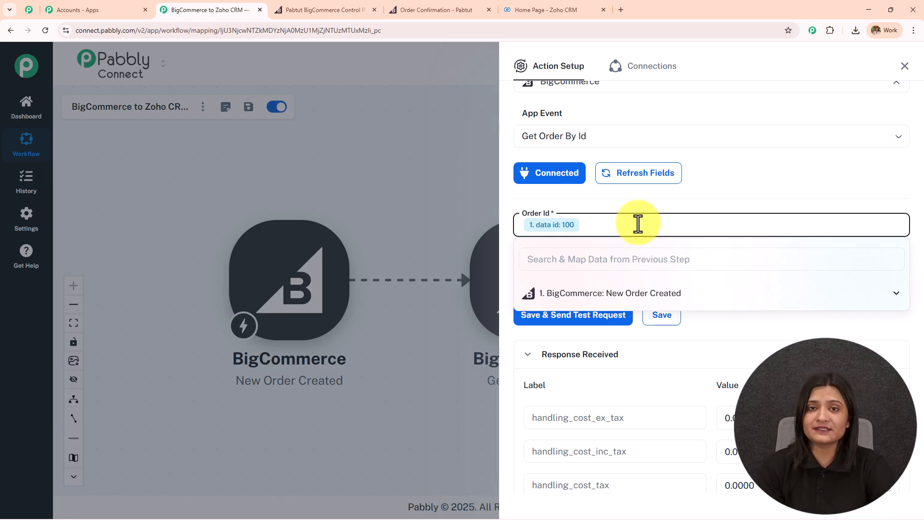
click(641, 201)
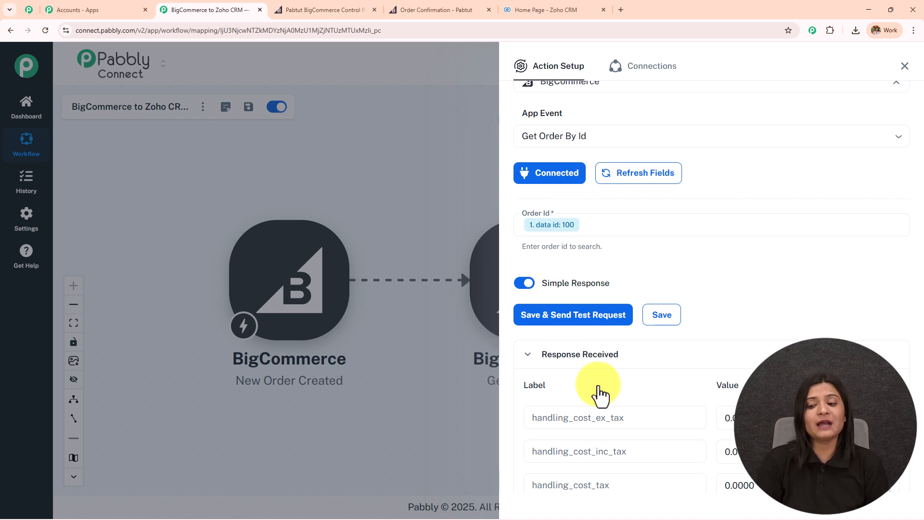
- Add a Zoho CRM action step after Get Order By Id
click(905, 66)
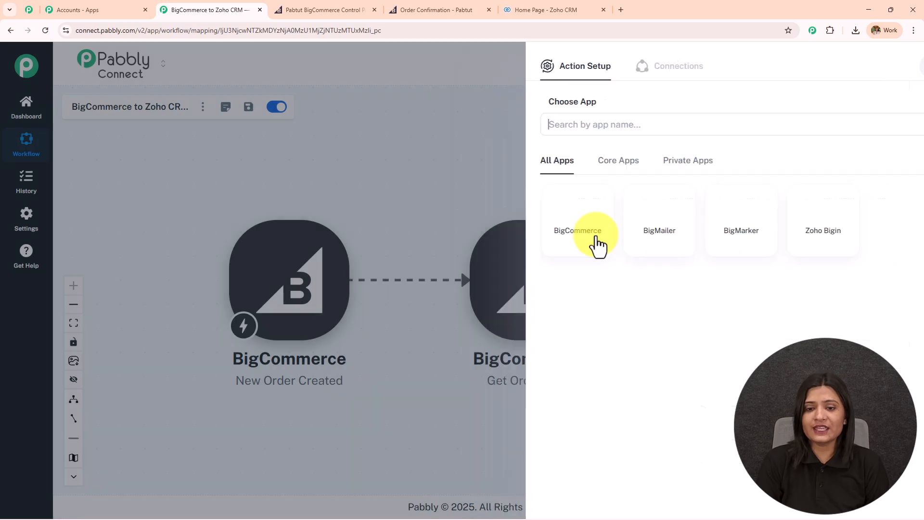
mouse_move(528, 243)
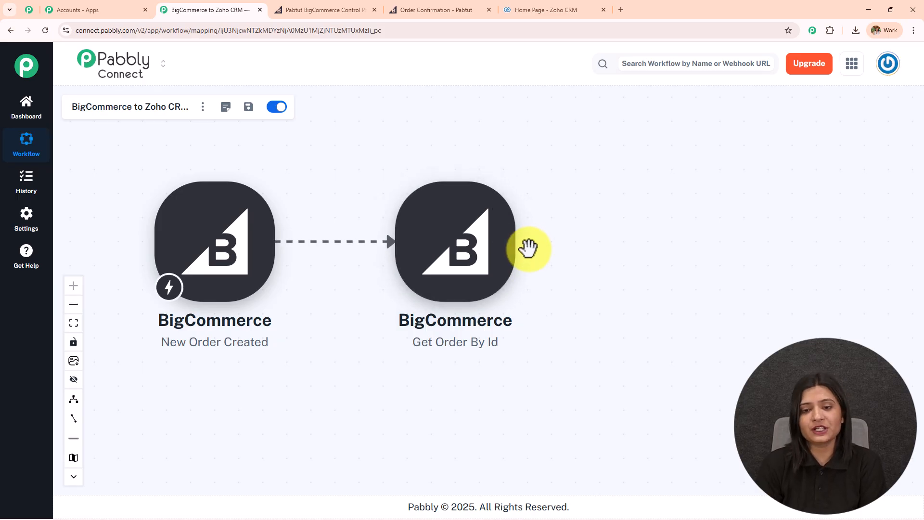
click(517, 245)
click(566, 125)
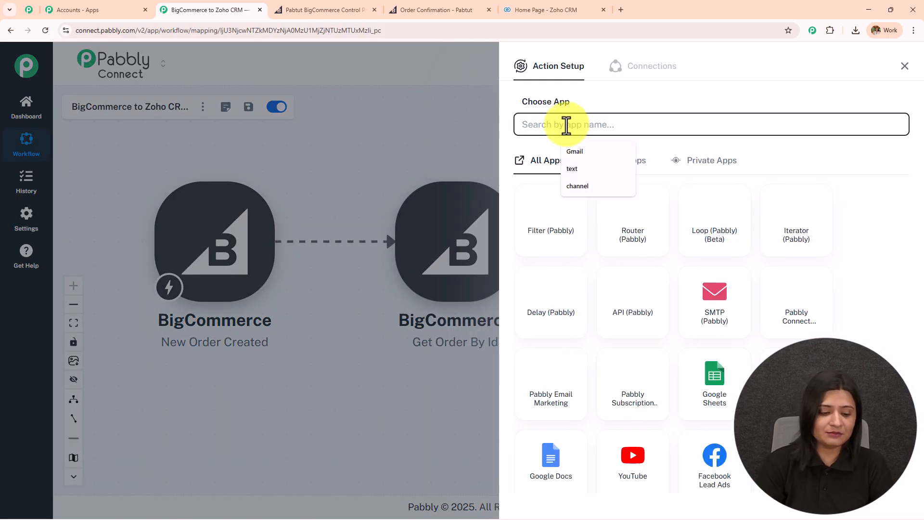
text(zoho crm)
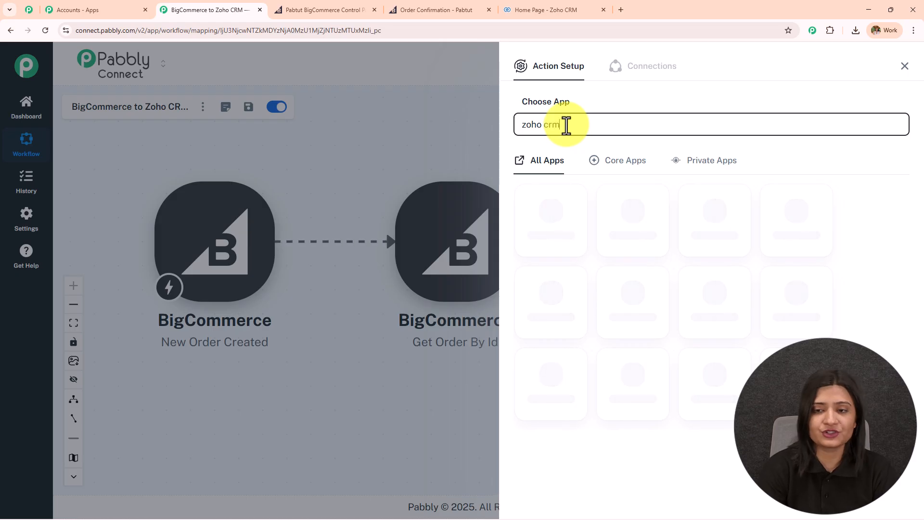
click(577, 218)
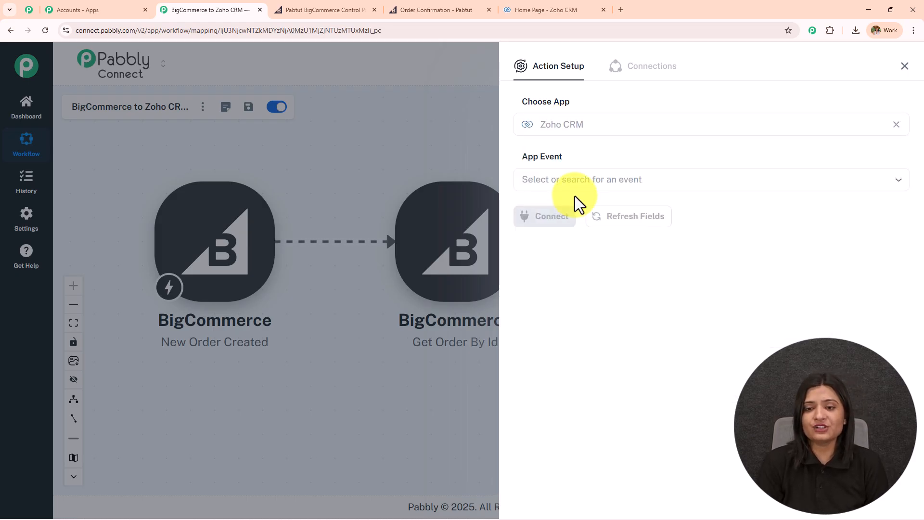
- Pick the Insert/Update Record with Subform Data event and begin a new Zoho CRM connection
click(574, 179)
click(578, 225)
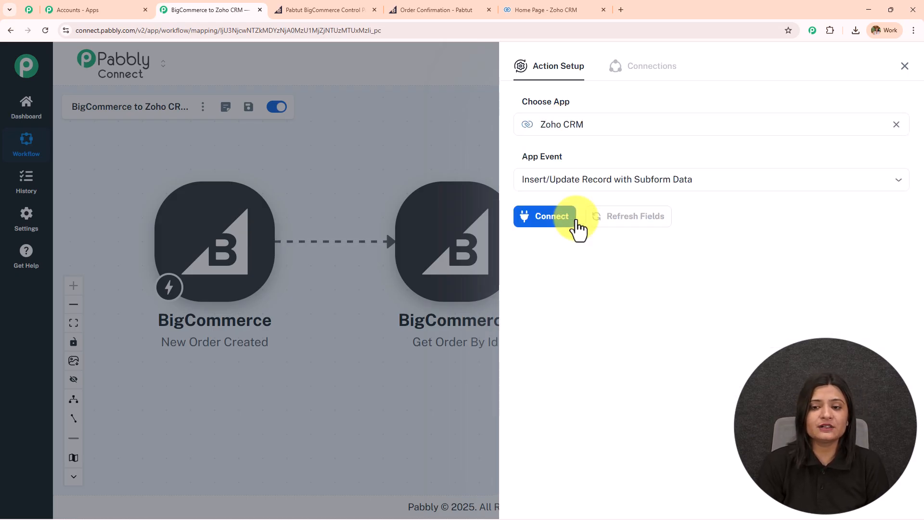
click(569, 221)
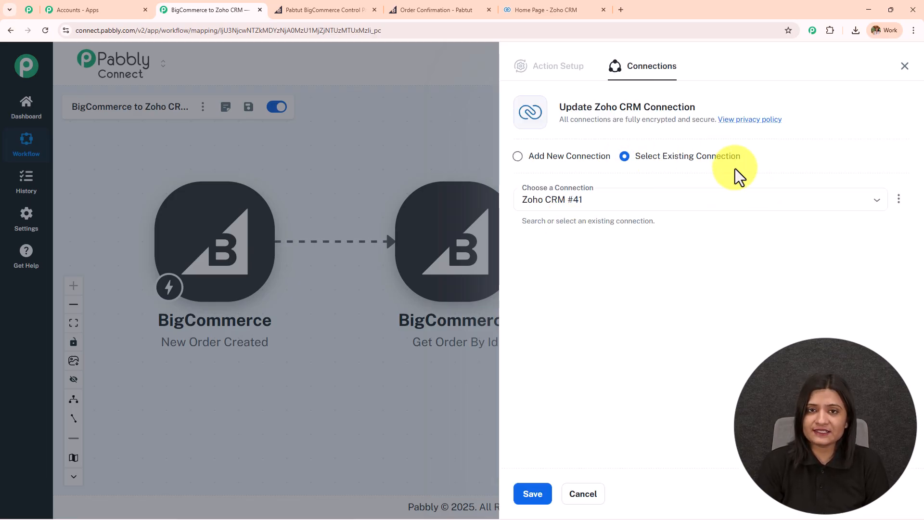
click(520, 157)
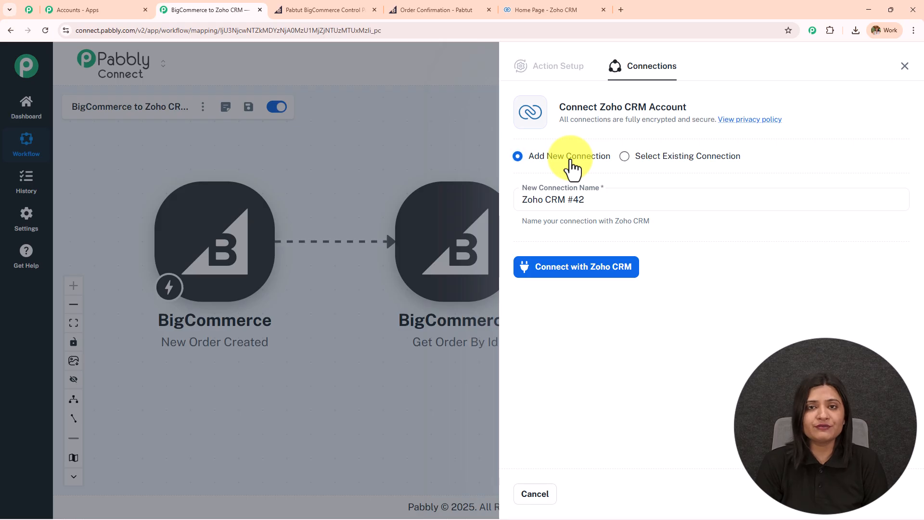
click(559, 267)
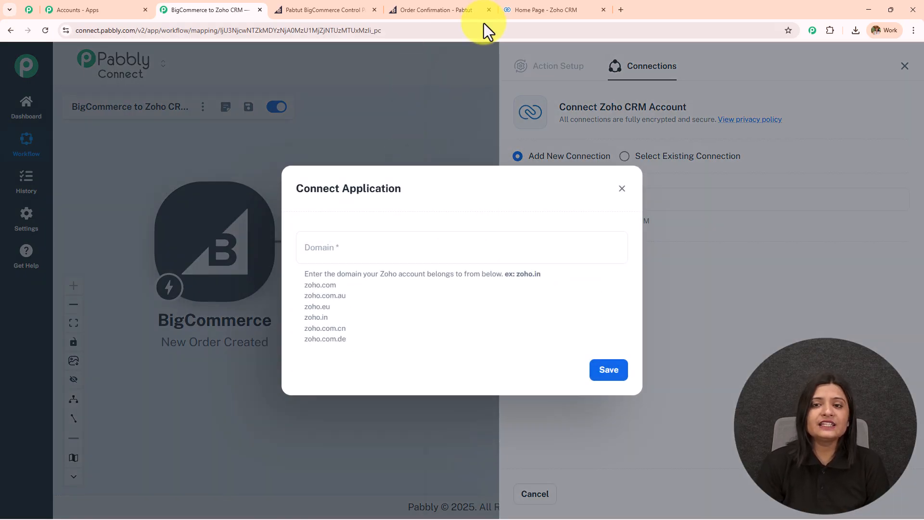
- Copy zoho.in from the Zoho CRM tab's address and save it as the connection domain
click(519, 10)
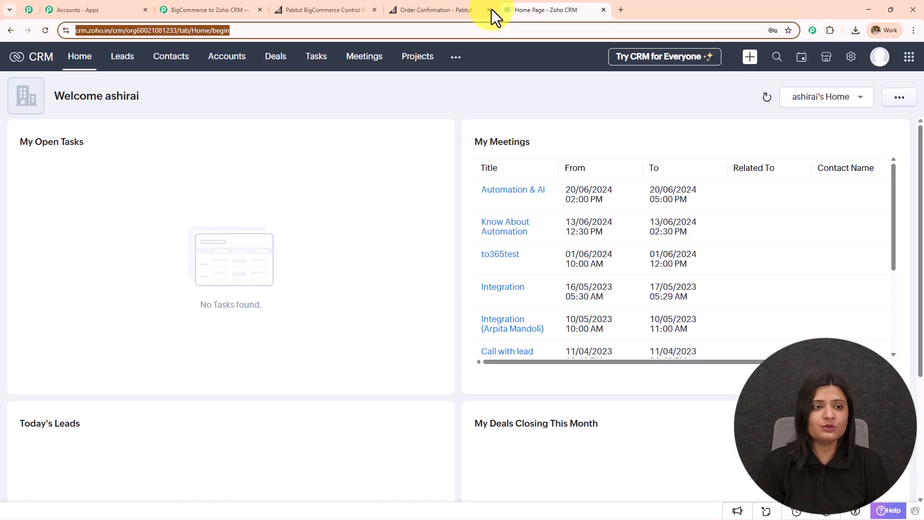
click(258, 100)
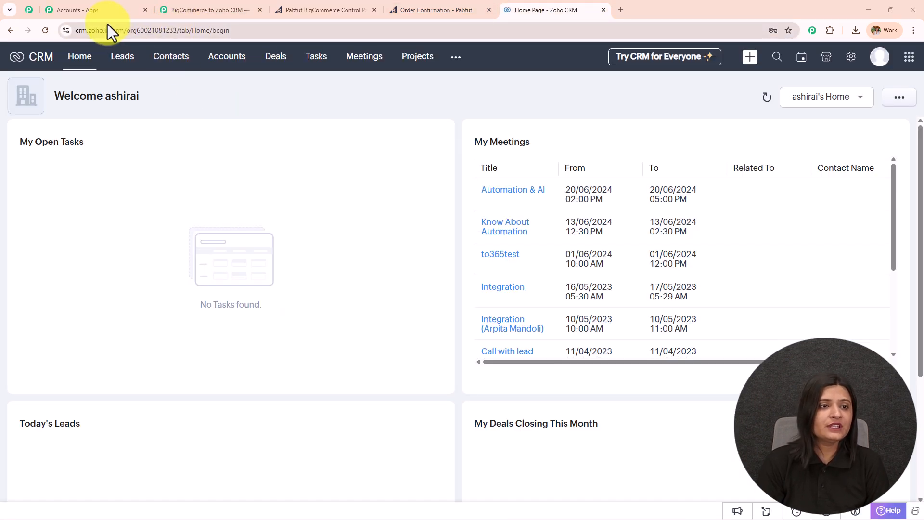
drag(110, 29, 91, 31)
key(ctrl+c)
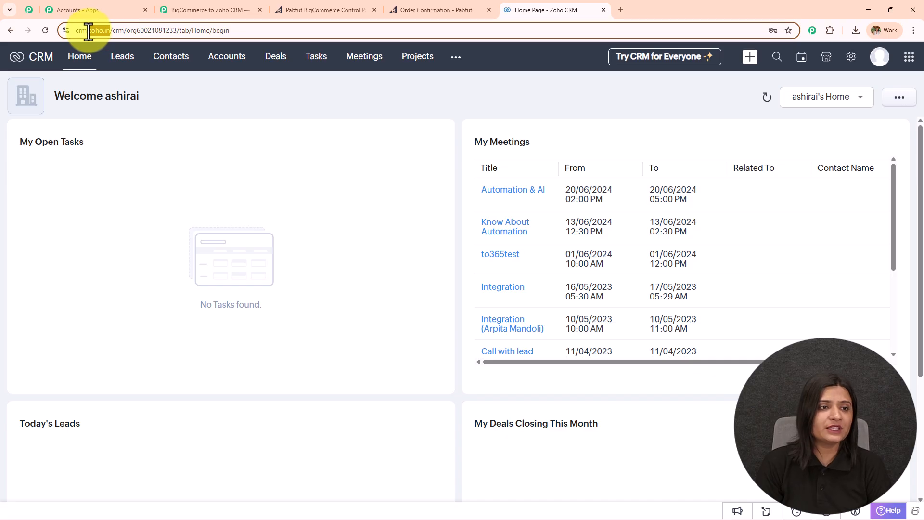
click(251, 8)
click(378, 247)
key(ctrl+v)
click(614, 375)
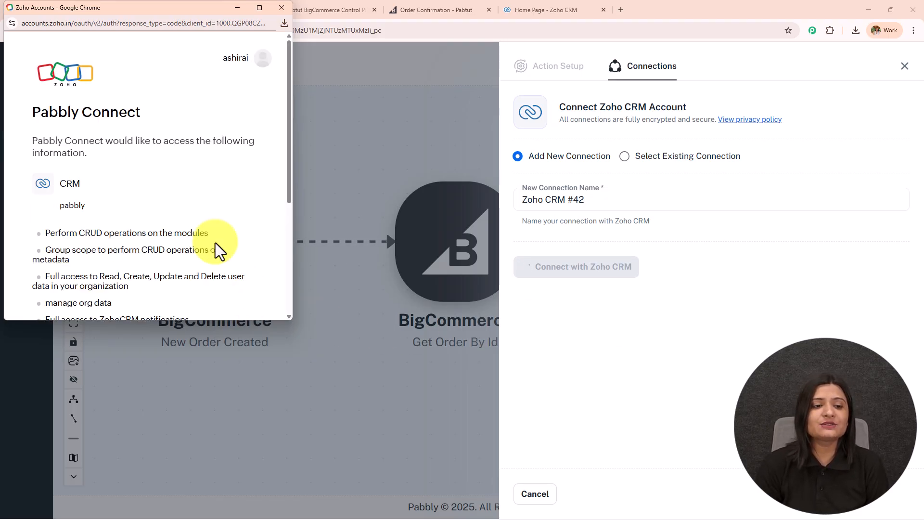
- Allow Pabbly Connect access to the Zoho account and accept
scroll(216, 260, down, 4)
click(46, 217)
click(57, 256)
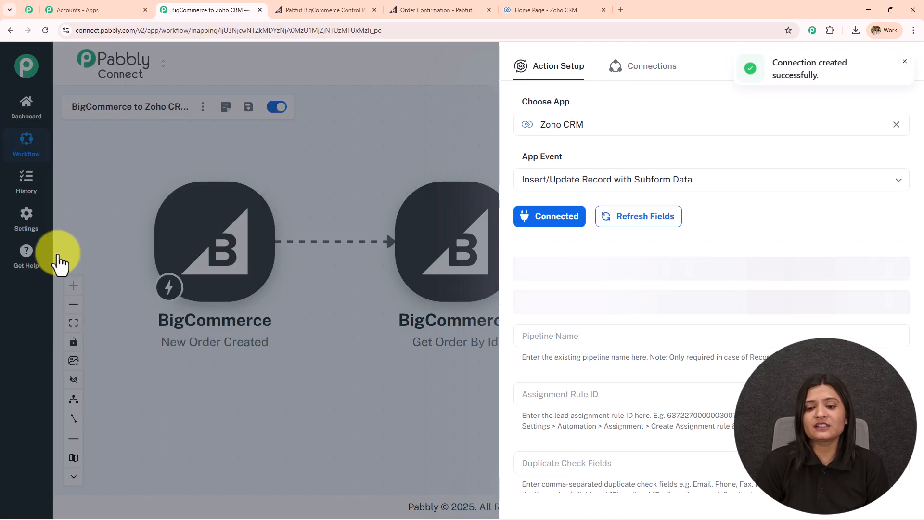
- Look at the Contacts list in Zoho CRM before returning to the workflow
scroll(696, 324, down, 5)
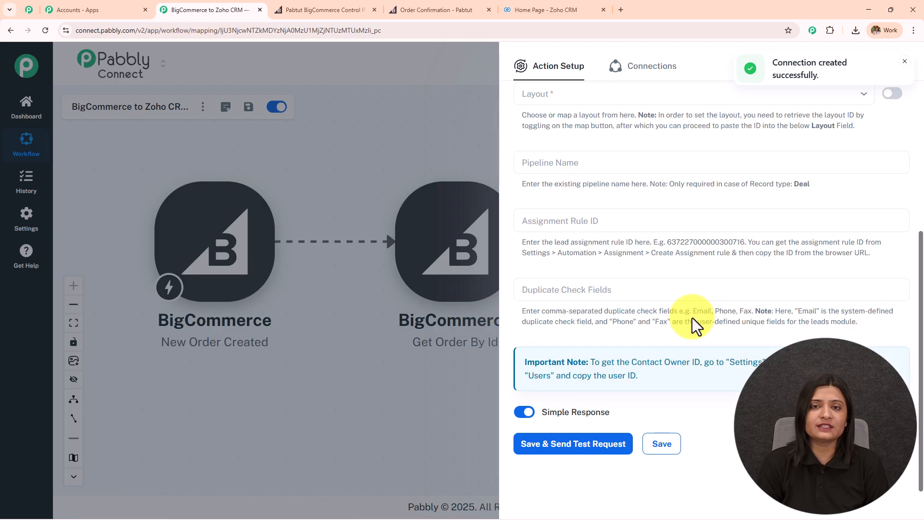
scroll(689, 320, up, 5)
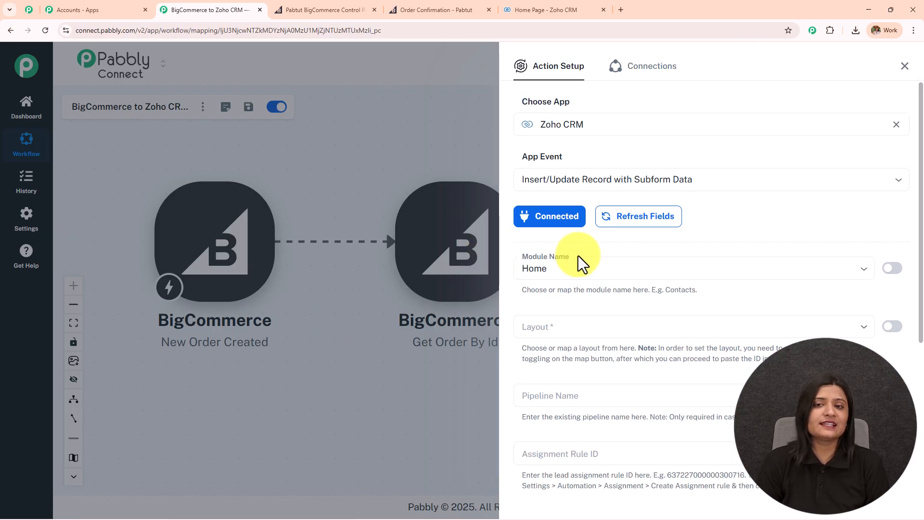
click(525, 9)
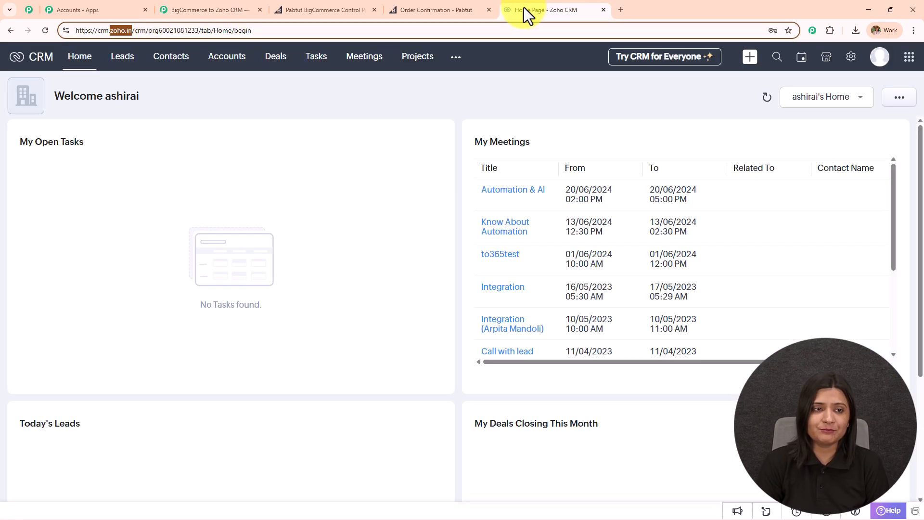
click(156, 62)
click(209, 9)
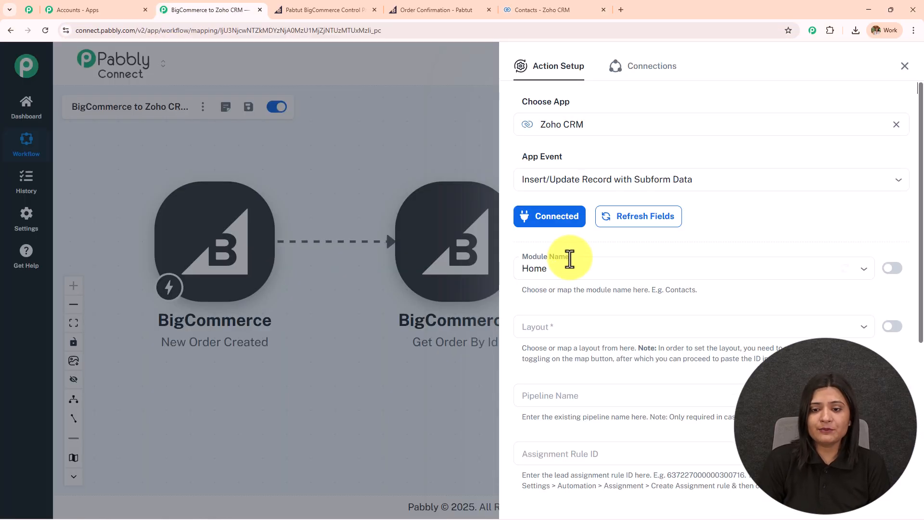
- Choose module Contacts and layout Standard, then scroll to the contact fields
click(570, 259)
click(568, 338)
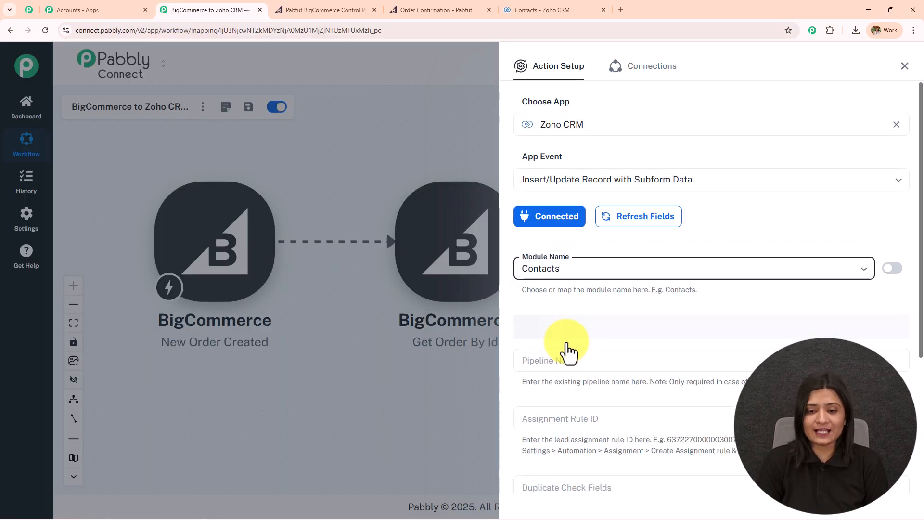
scroll(700, 215, down, 3)
click(575, 186)
click(569, 209)
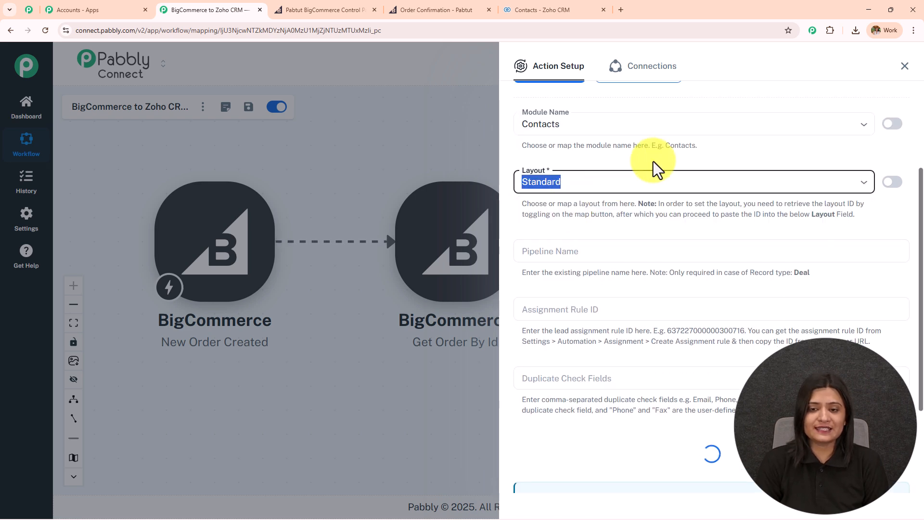
scroll(626, 178, down, 3)
click(552, 115)
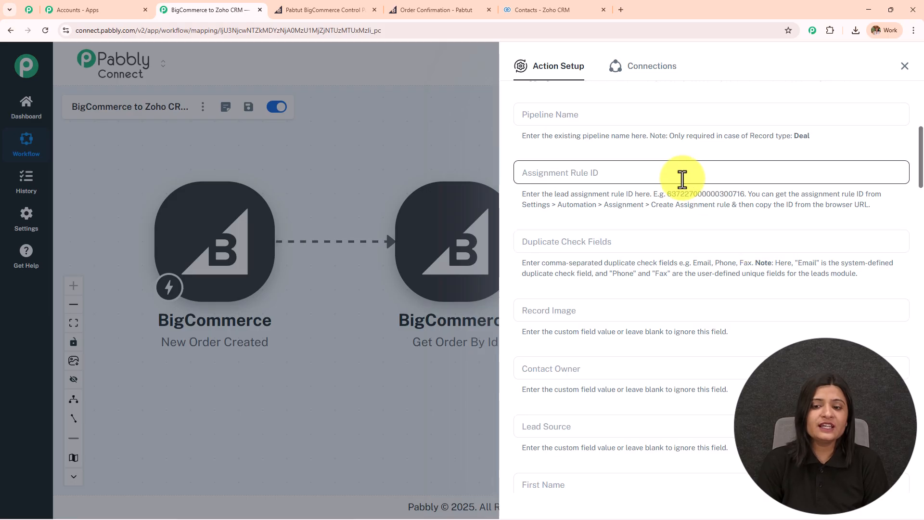
scroll(683, 179, down, 3)
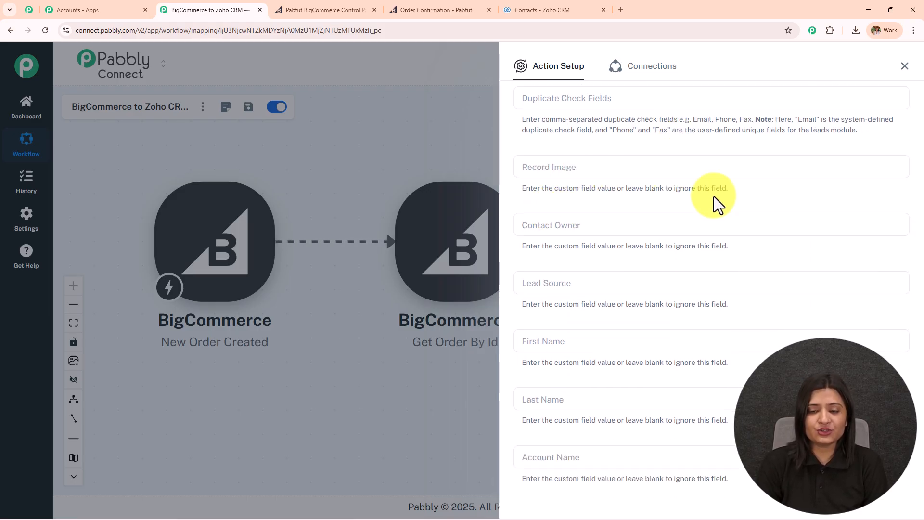
scroll(687, 195, down, 3)
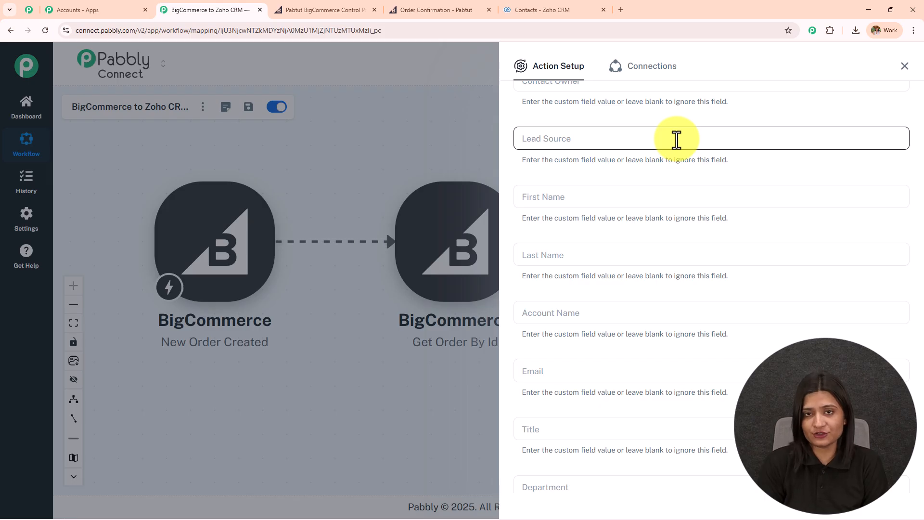
- Map First Name and Last Name to the Get Order By Id billing_address first_name and last_name
click(600, 199)
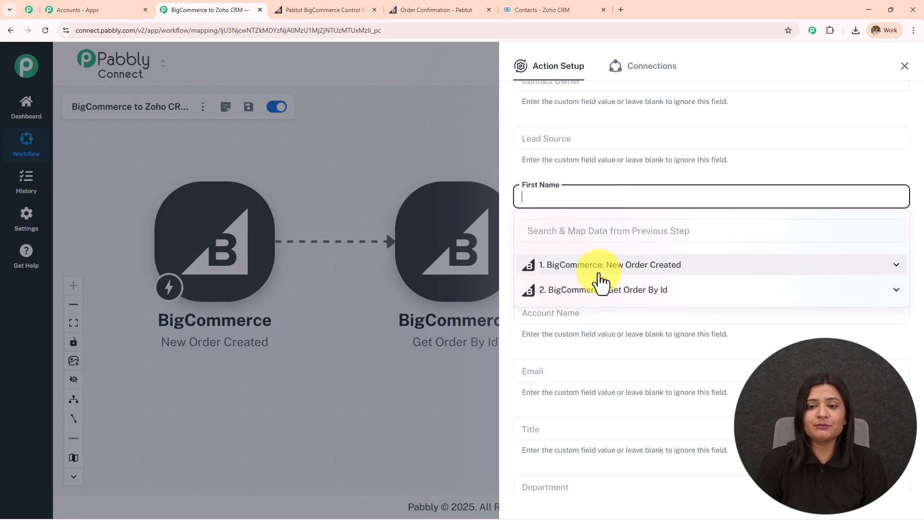
click(609, 291)
click(601, 231)
text(sma)
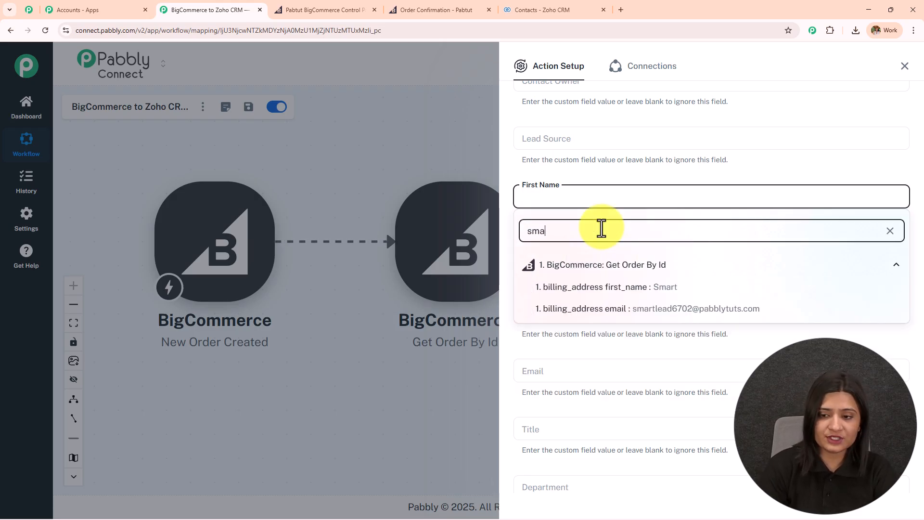
click(633, 288)
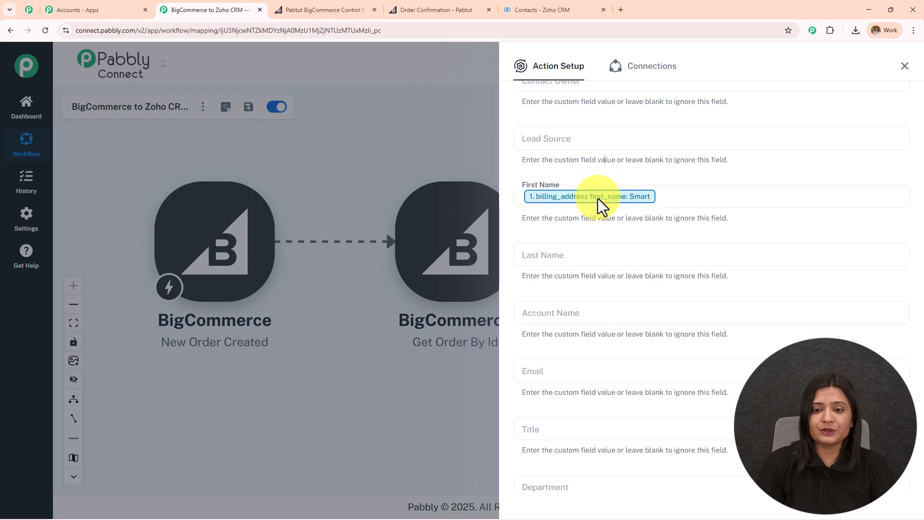
click(586, 254)
click(617, 348)
click(595, 288)
text(las)
click(619, 355)
- Map Email to the billing_address email from Get Order By Id
scroll(583, 265, down, 2)
click(582, 266)
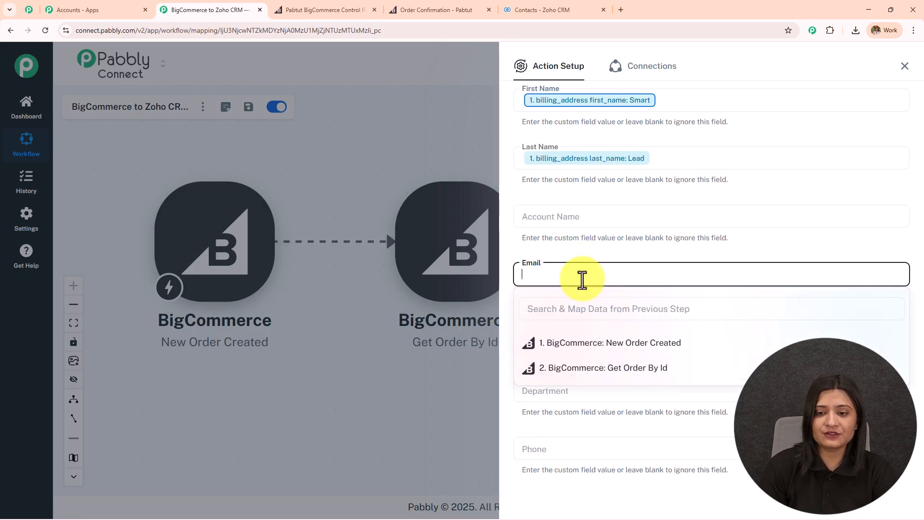
click(597, 369)
click(591, 309)
text(smar)
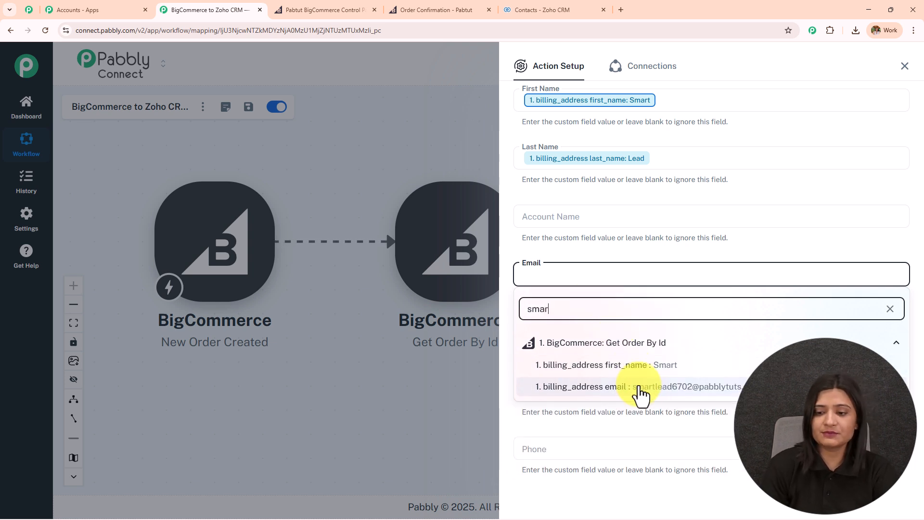
click(642, 387)
click(633, 252)
- Map Phone to the billing_address phone from Get Order By Id
scroll(640, 246, down, 3)
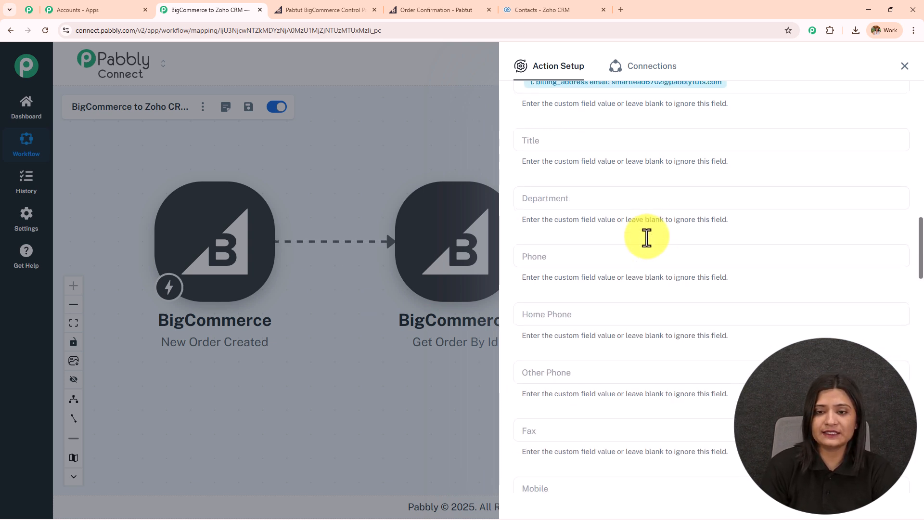
scroll(647, 238, up, 1)
scroll(647, 238, down, 1)
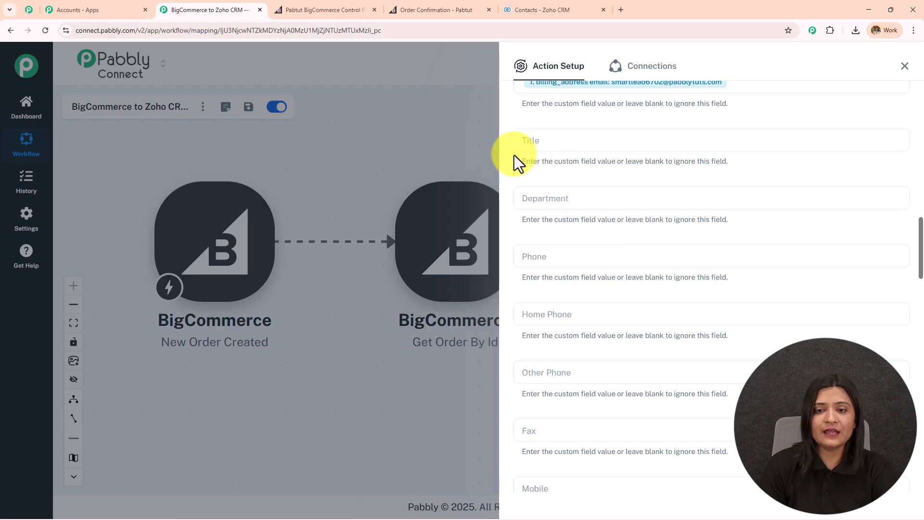
click(590, 256)
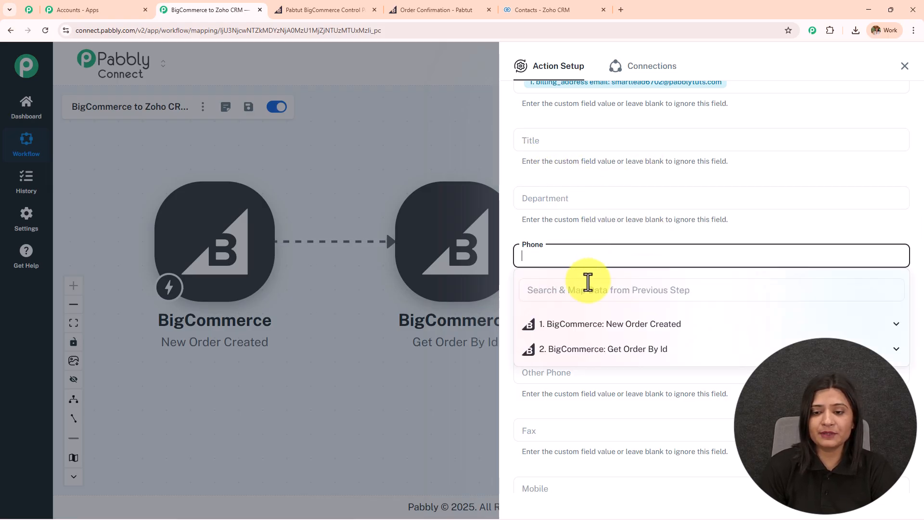
click(605, 350)
text(73)
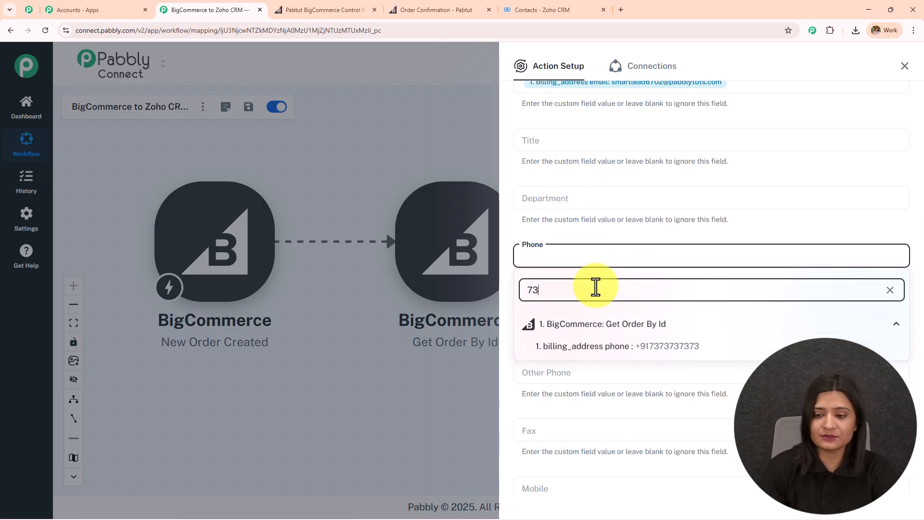
click(636, 348)
- Map Mobile to the billing_address phone as well and close the data picker
scroll(612, 236, down, 4)
scroll(612, 236, down, 2)
click(596, 200)
click(583, 234)
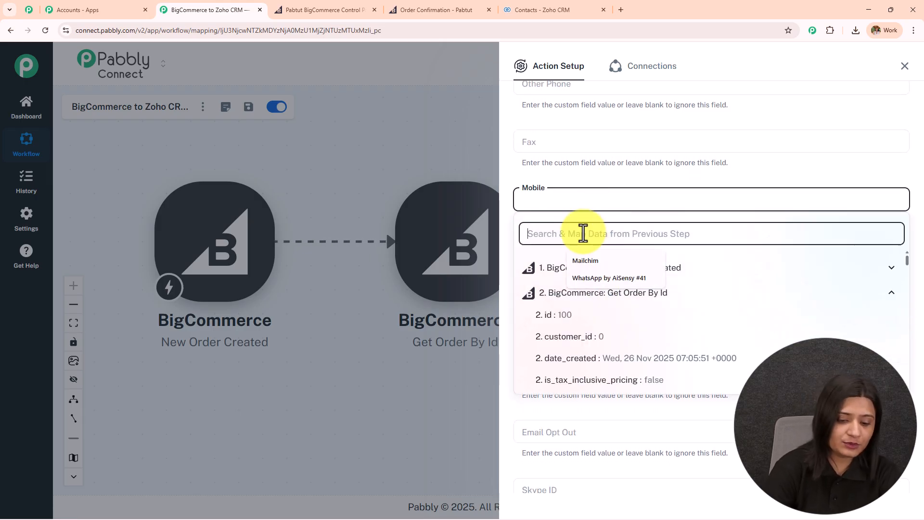
text(73)
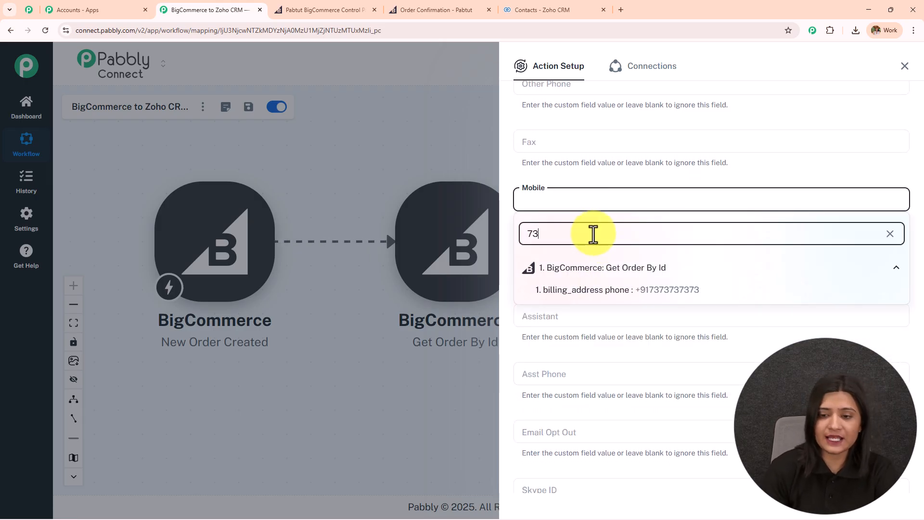
click(623, 290)
click(628, 175)
scroll(630, 224, down, 15)
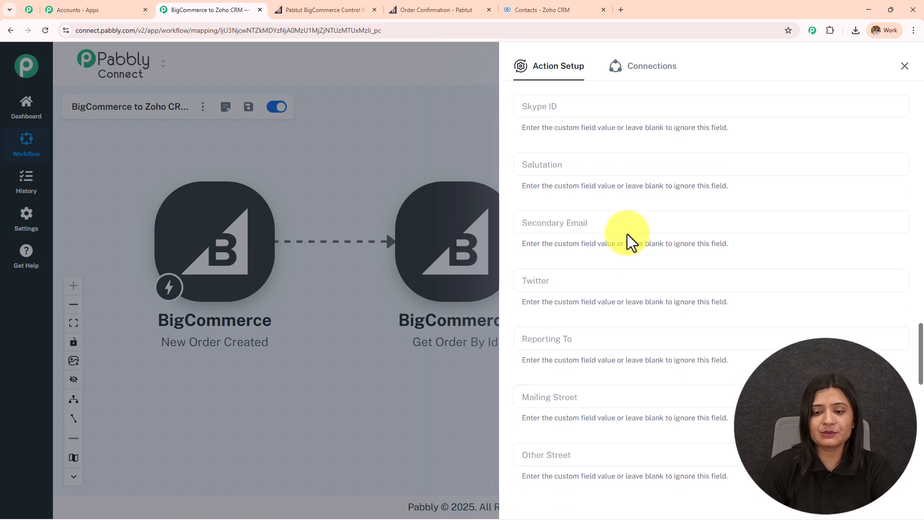
scroll(614, 332, down, 4)
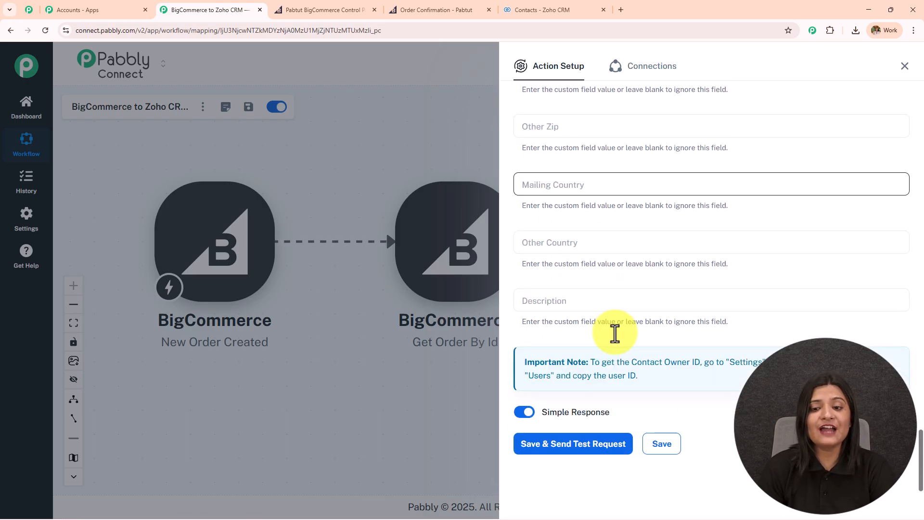
- Save the Zoho CRM action, confirm the SUCCESS test response, and reload the Zoho Contacts list
click(575, 441)
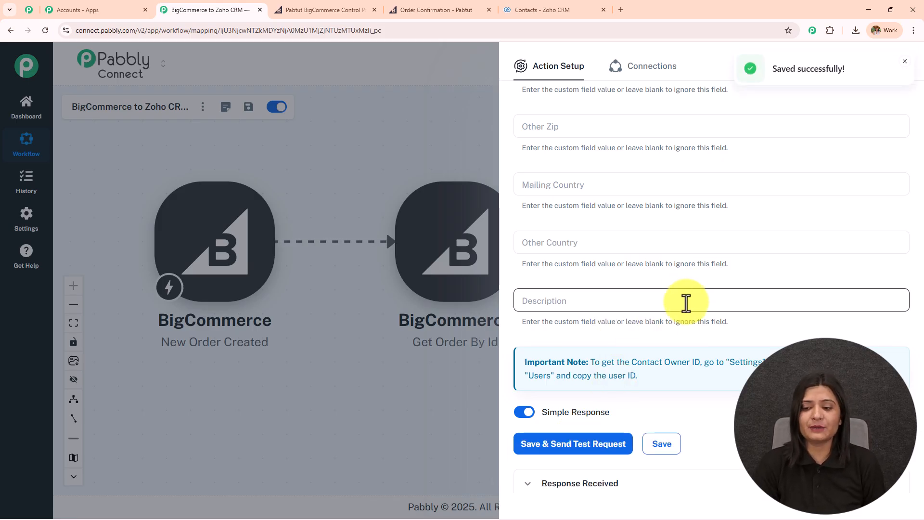
scroll(698, 337, down, 5)
scroll(770, 346, up, 3)
double_click(746, 311)
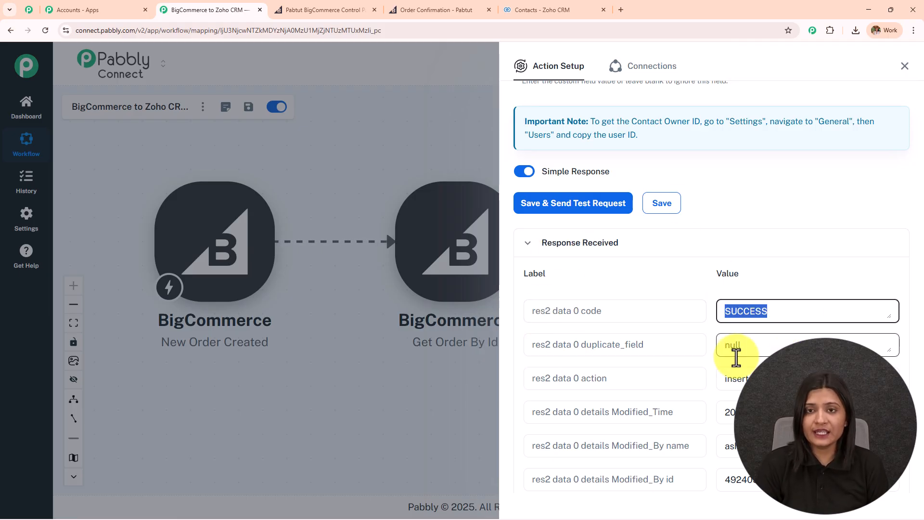
click(608, 3)
click(46, 32)
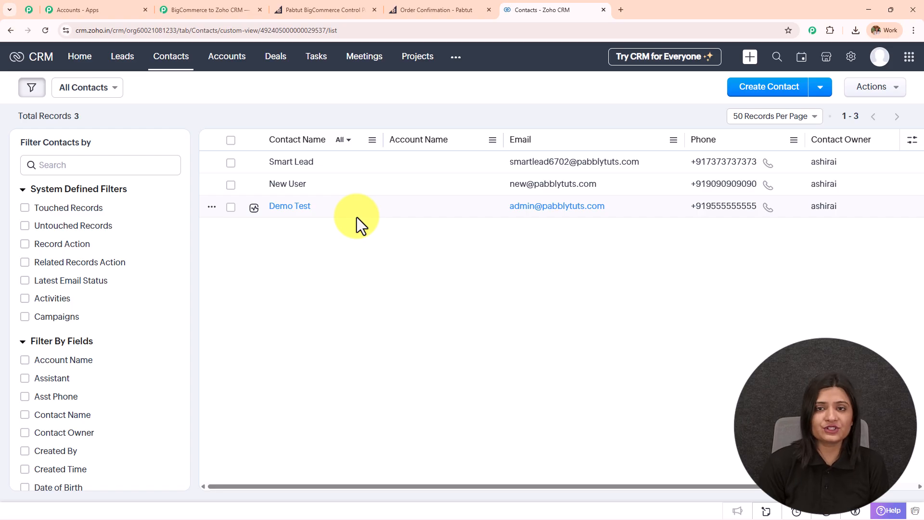
- Check the new Zoho contact's email, phone and mobile, then review the three-step Pabbly workflow canvas
click(290, 166)
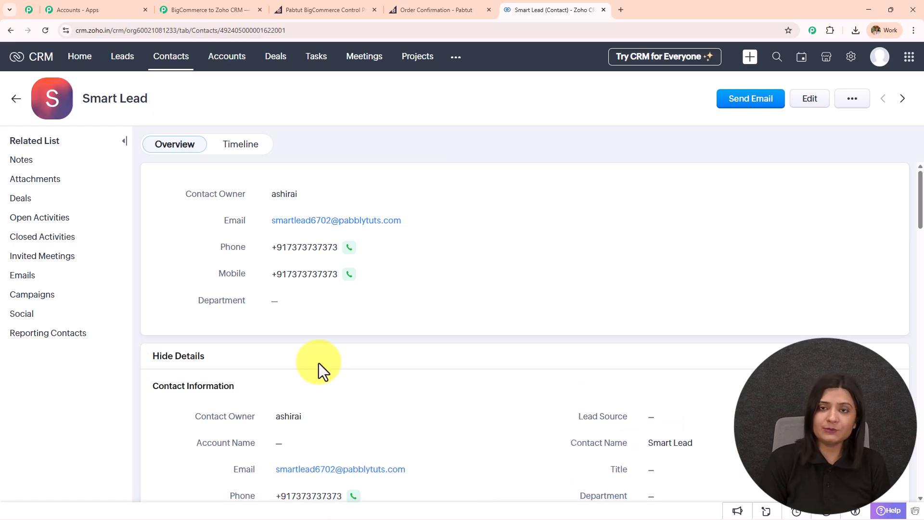
click(221, 9)
click(906, 68)
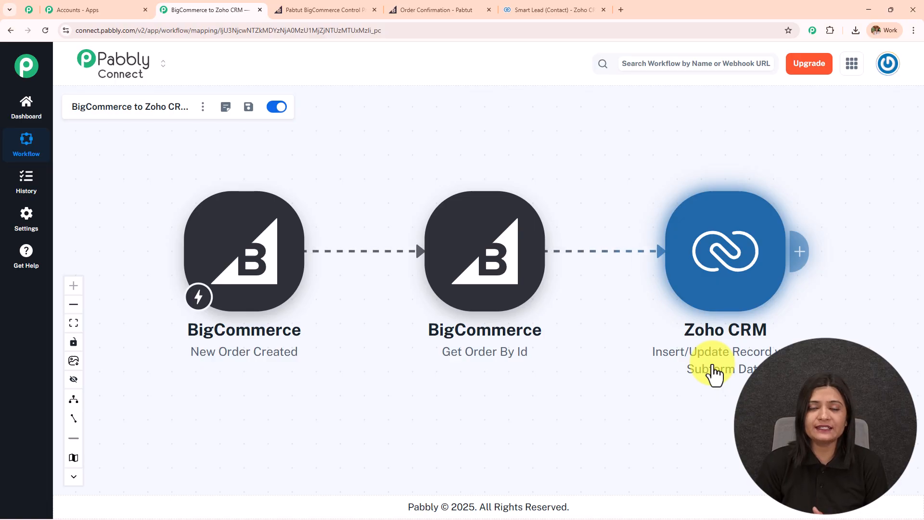
click(530, 10)
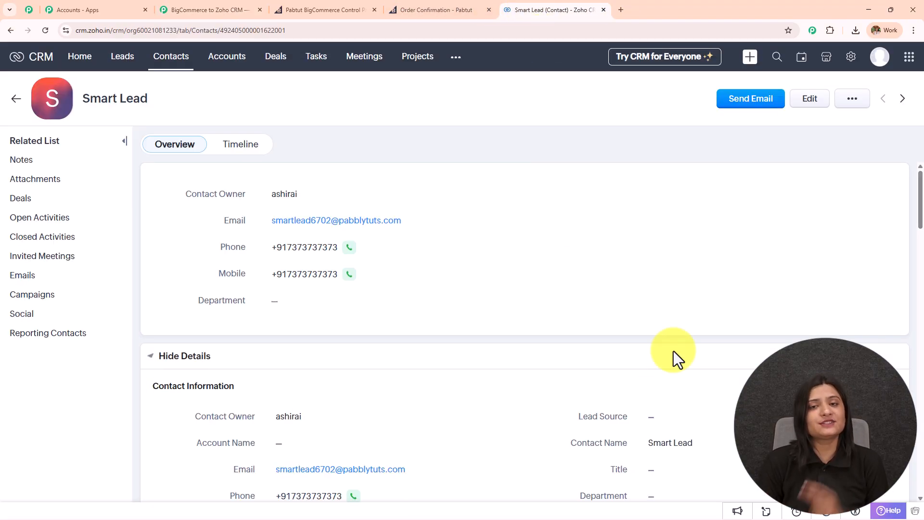
click(202, 10)
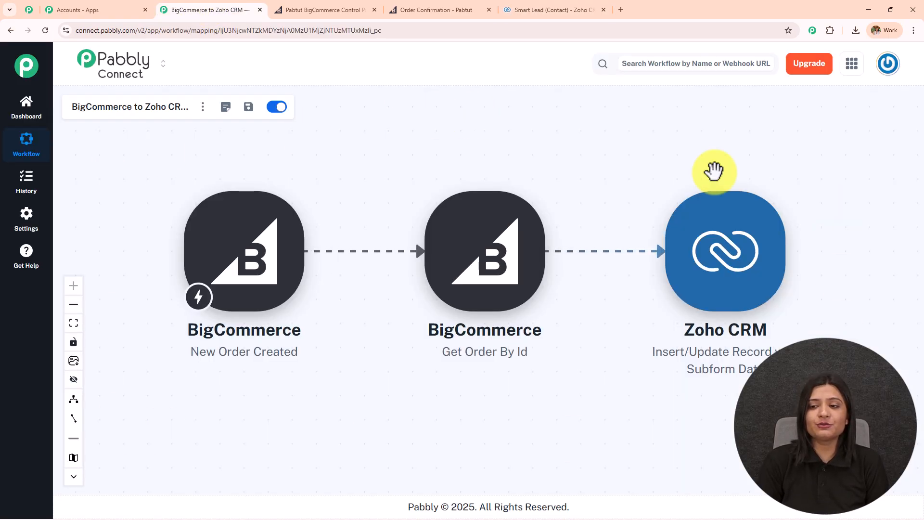